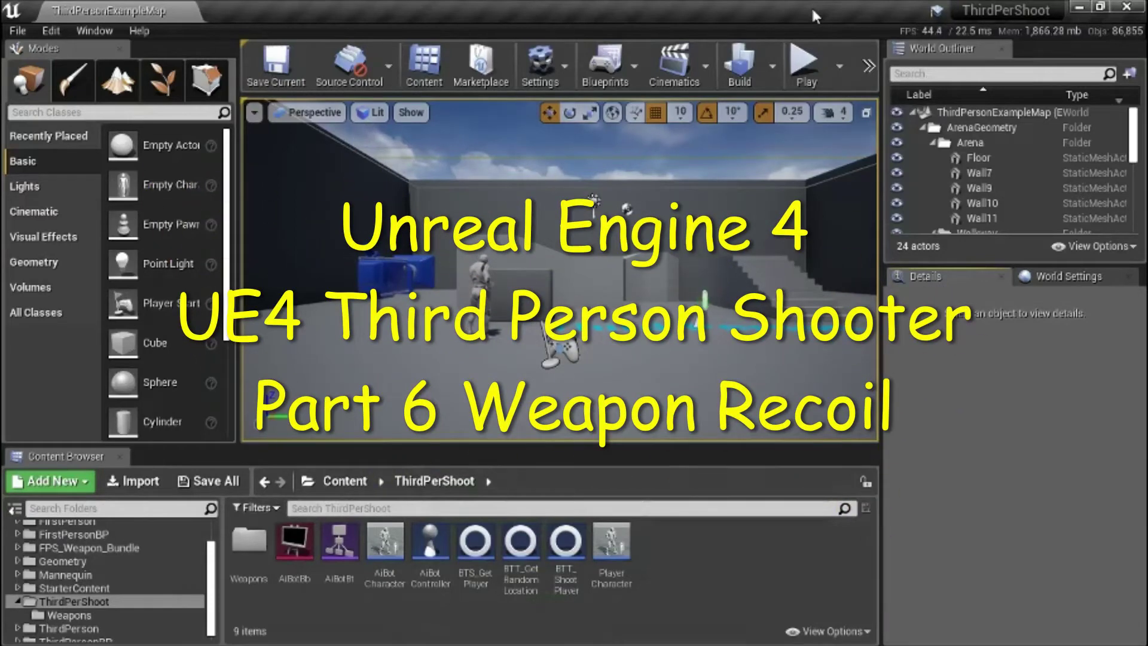
Play the level to test shooting, then stop the play session
{"action": "left_click", "coordinate": [808, 68]}
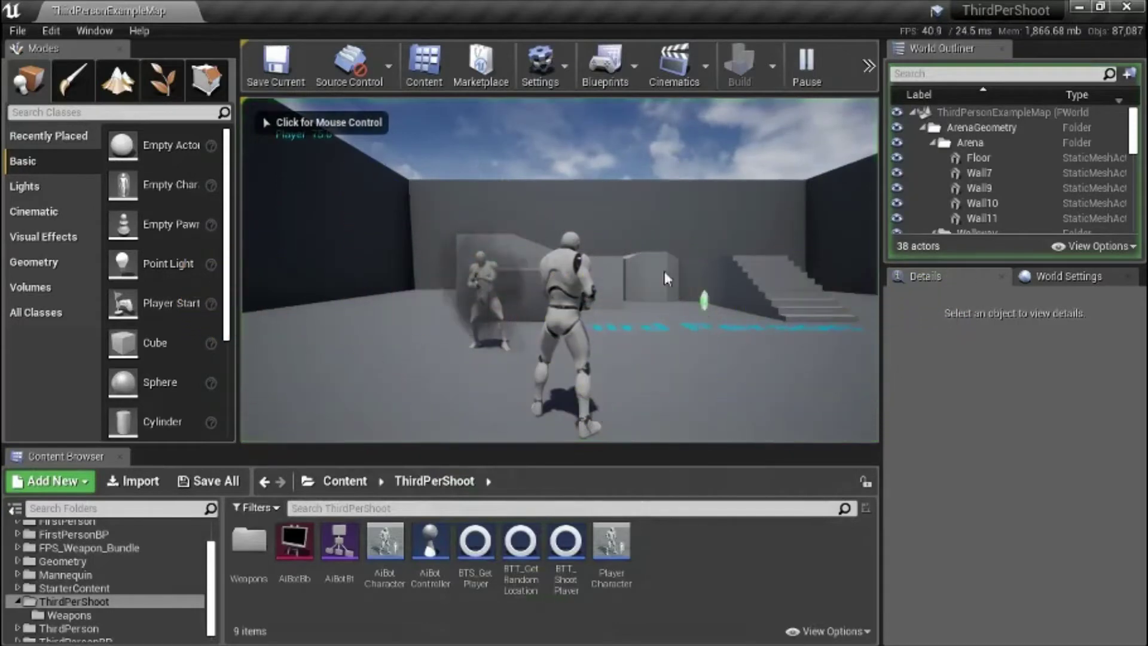
{"action": "left_click", "coordinate": [665, 276]}
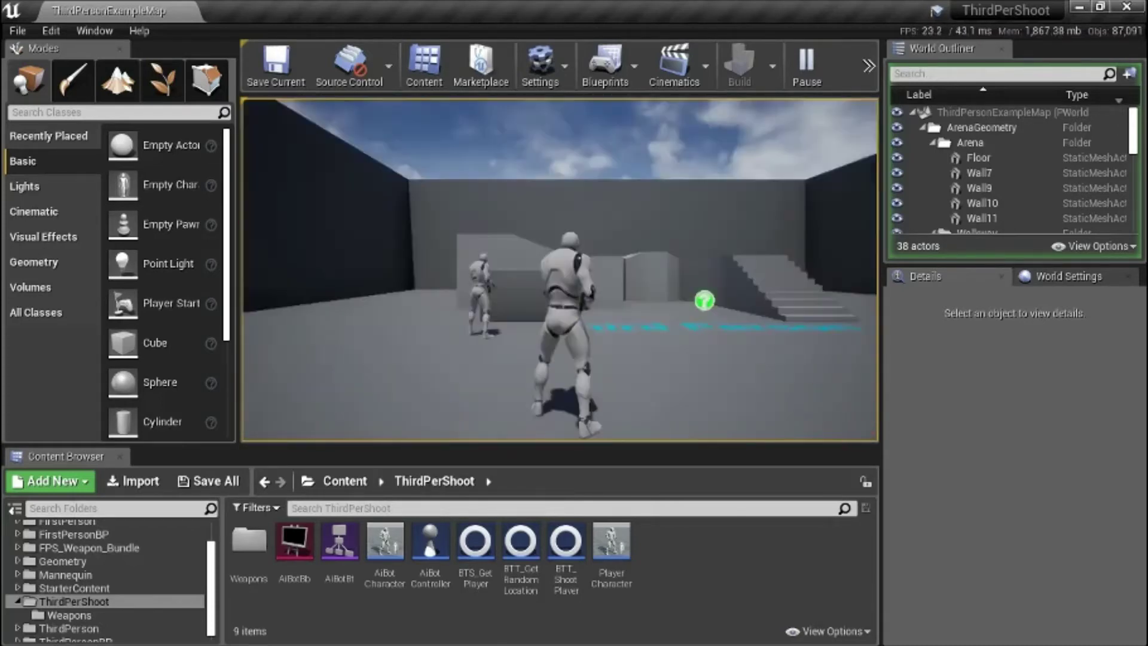
{"action": "key", "text": "Escape"}
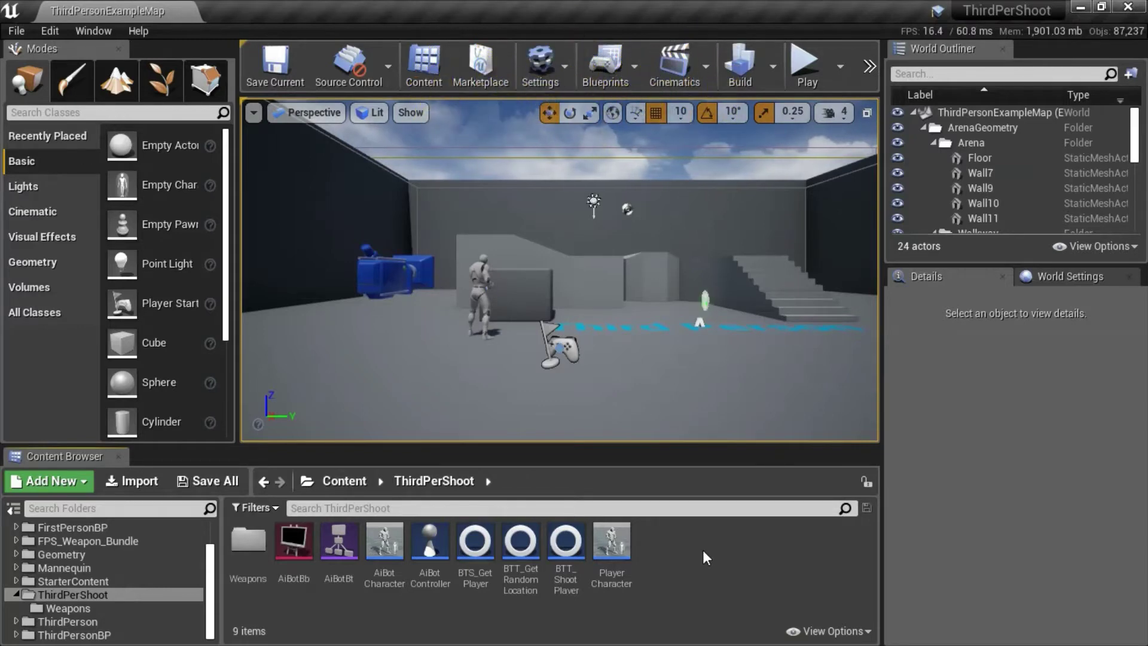
Review the PlayerCharacter blueprint, then inspect the existing Fire_Rifle_Hip_Montage in AnimStarterPack
{"action": "left_click", "coordinate": [615, 543]}
{"action": "double_click", "coordinate": [614, 543]}
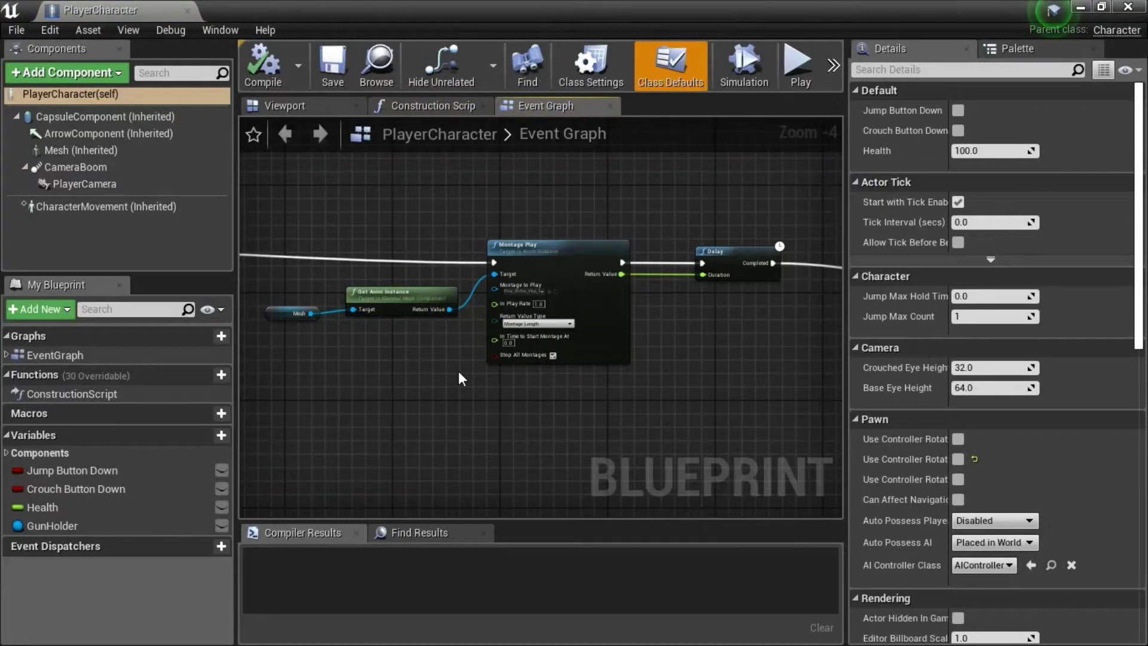
{"action": "left_click", "coordinate": [1127, 9]}
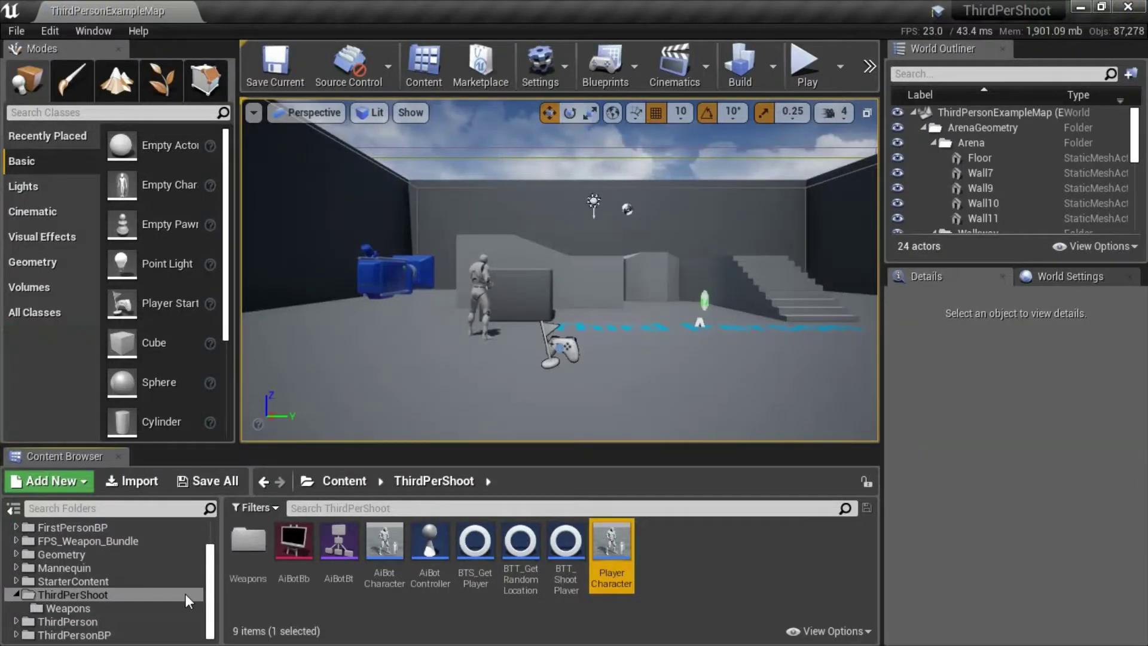
{"action": "left_click_drag", "start_coordinate": [211, 567], "coordinate": [213, 532]}
{"action": "left_click", "coordinate": [123, 546]}
{"action": "left_click_drag", "start_coordinate": [861, 536], "coordinate": [867, 561]}
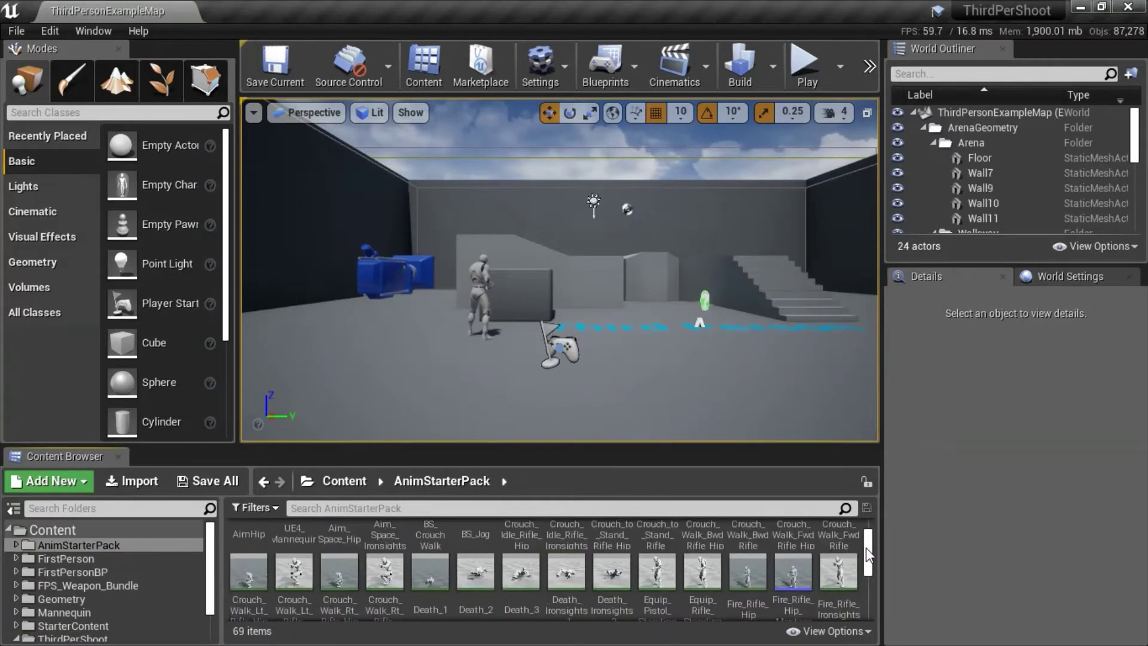
{"action": "left_click", "coordinate": [794, 547]}
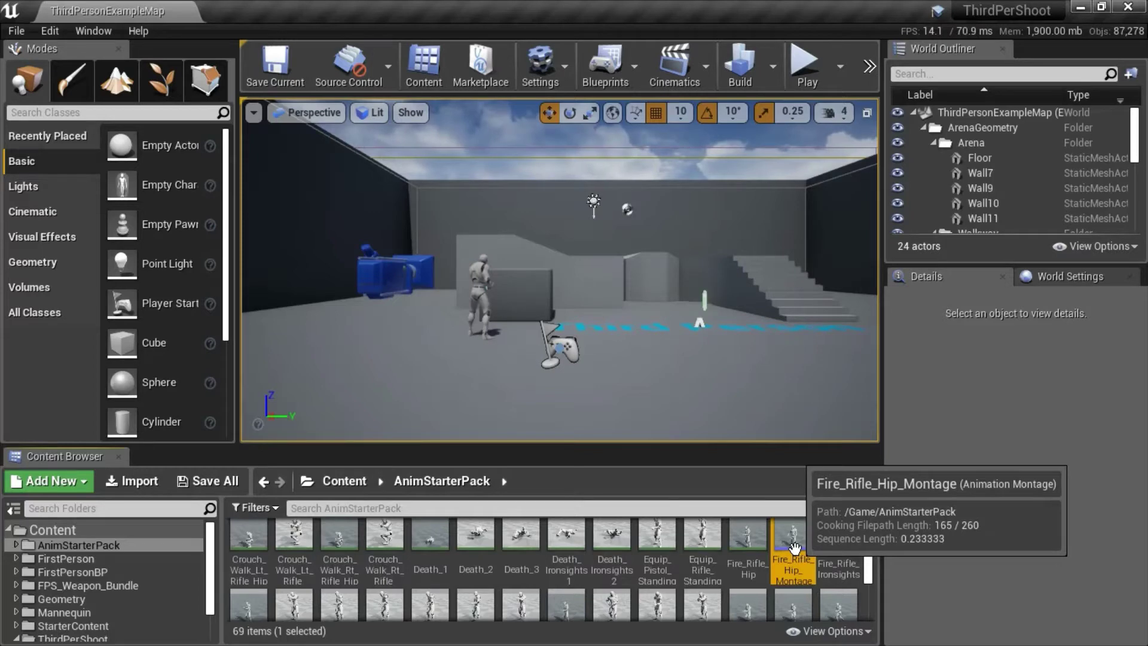
{"action": "left_click_drag", "start_coordinate": [867, 562], "coordinate": [865, 610]}
Check the hero anim blueprint's Fire_Rifle_Hip slot node and the AiBotBt Play Animation task, then return to the level
{"action": "double_click", "coordinate": [612, 583]}
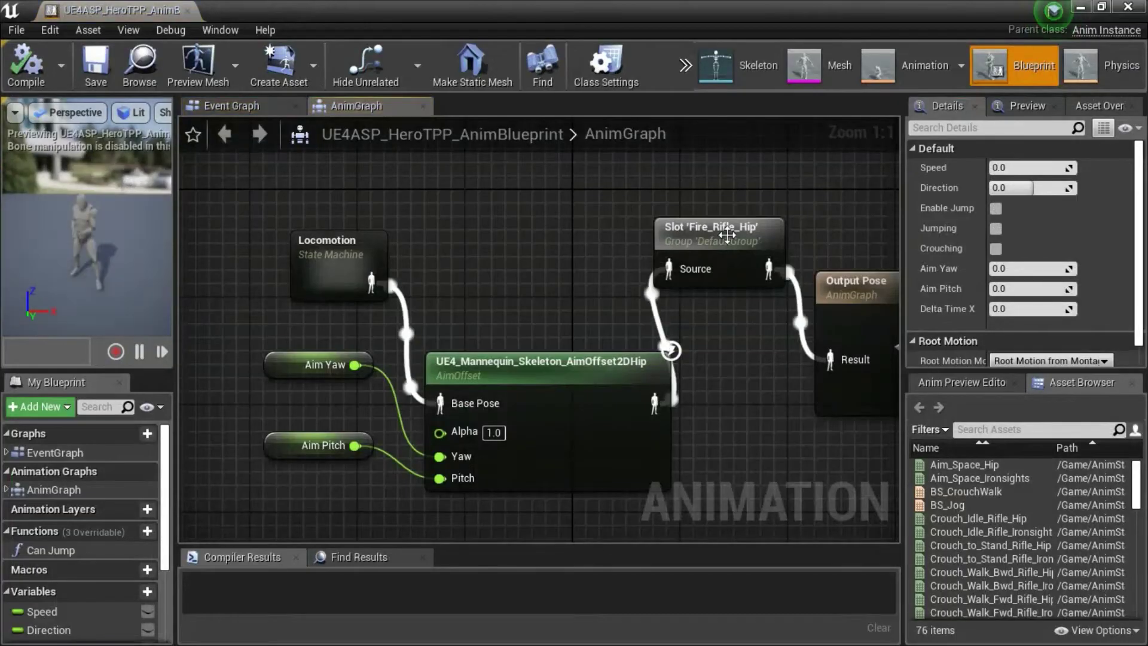
{"action": "left_click", "coordinate": [727, 231]}
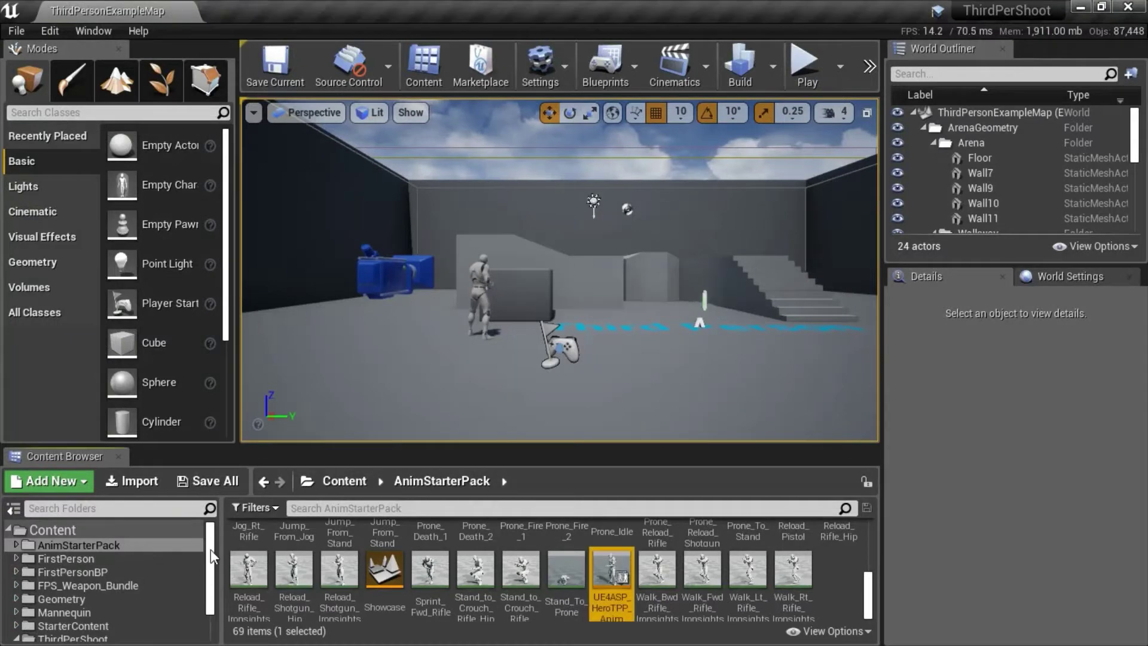
{"action": "scroll", "coordinate": [135, 574], "scroll_direction": "down", "scroll_amount": 3}
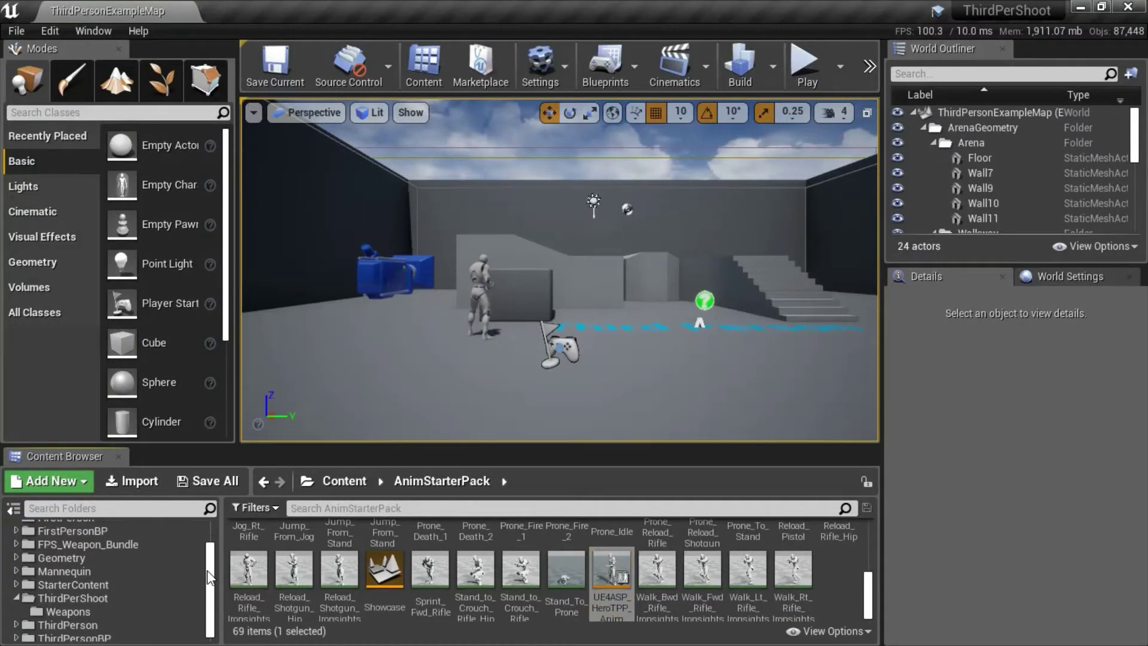
{"action": "left_click", "coordinate": [82, 590]}
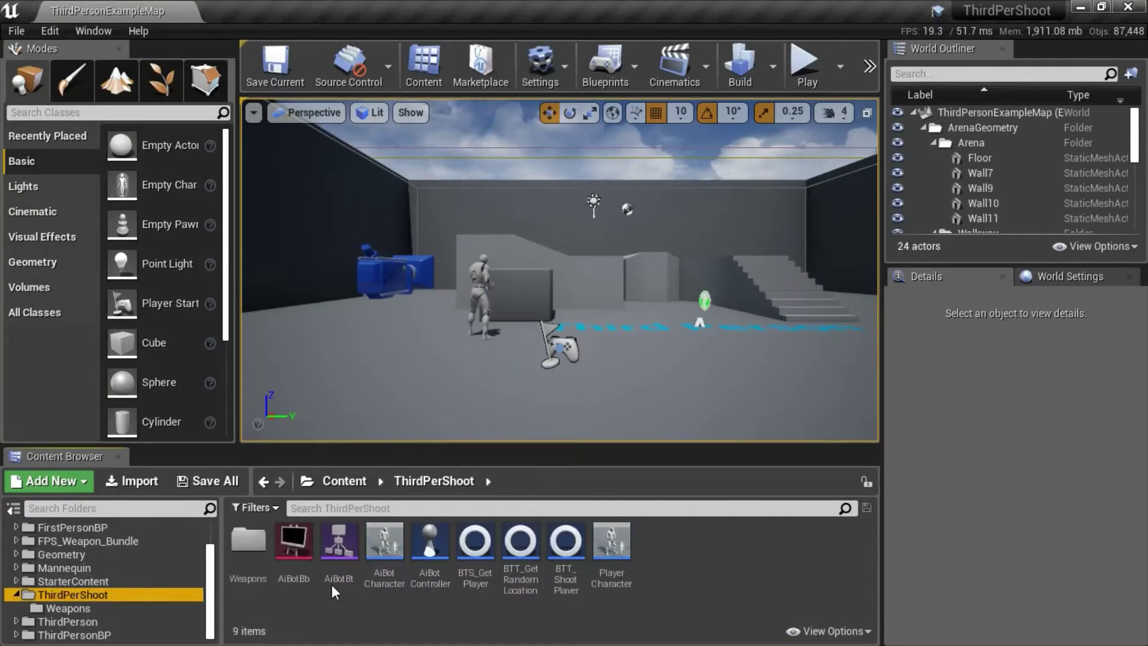
{"action": "double_click", "coordinate": [340, 543]}
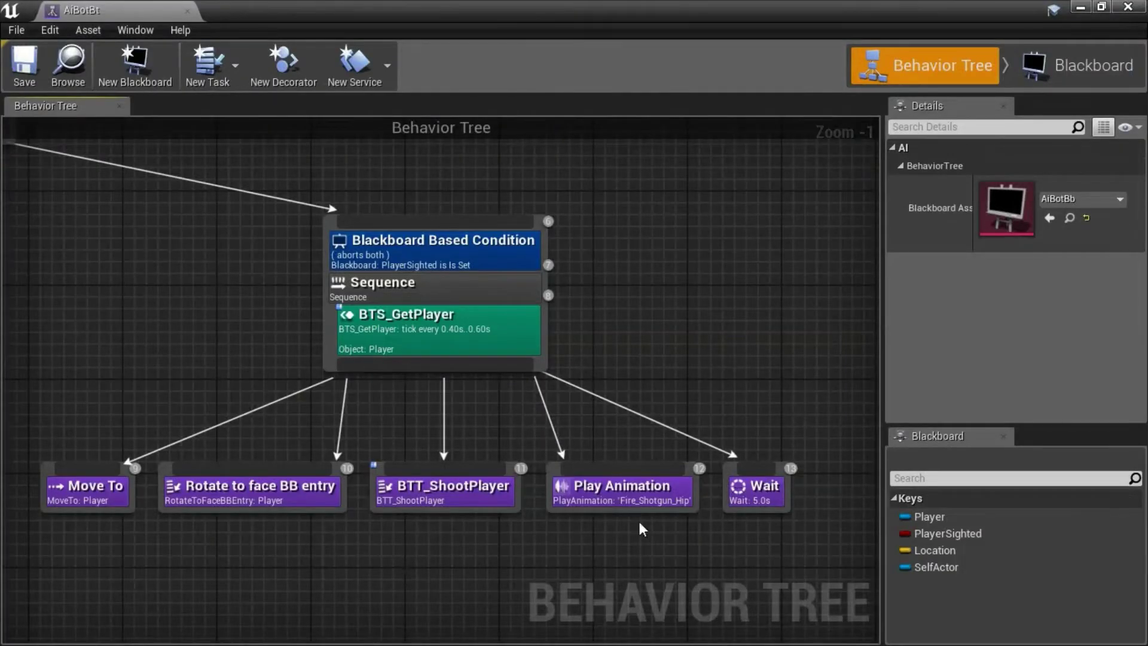
{"action": "left_click", "coordinate": [675, 498]}
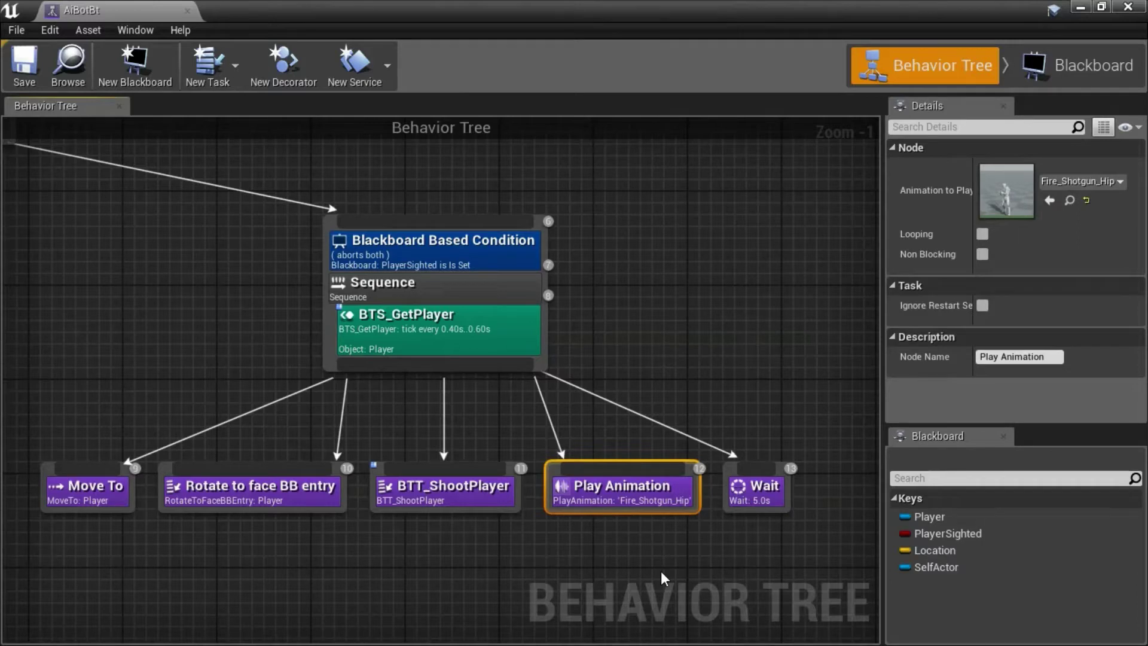
{"action": "left_click", "coordinate": [1127, 8]}
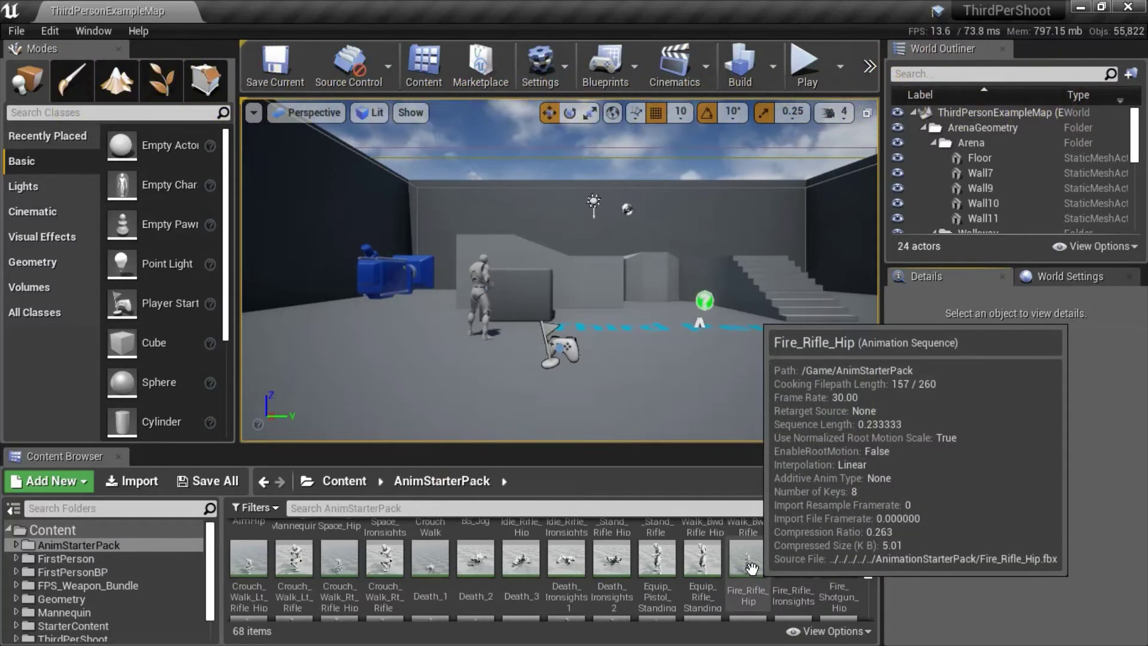
Create Fire_Rifle_Hip_Montage from the Fire_Rifle_Hip sequence, accepting the default name
{"action": "left_click", "coordinate": [751, 568]}
{"action": "right_click", "coordinate": [754, 570]}
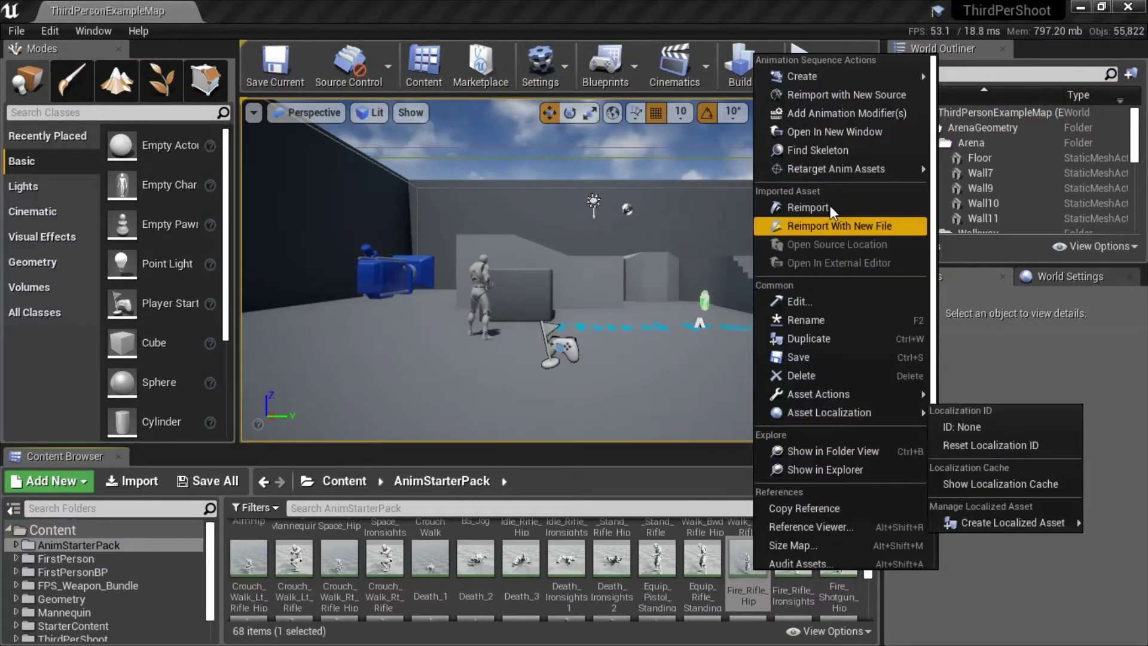
{"action": "mouse_move", "coordinate": [801, 76]}
{"action": "left_click", "coordinate": [990, 95]}
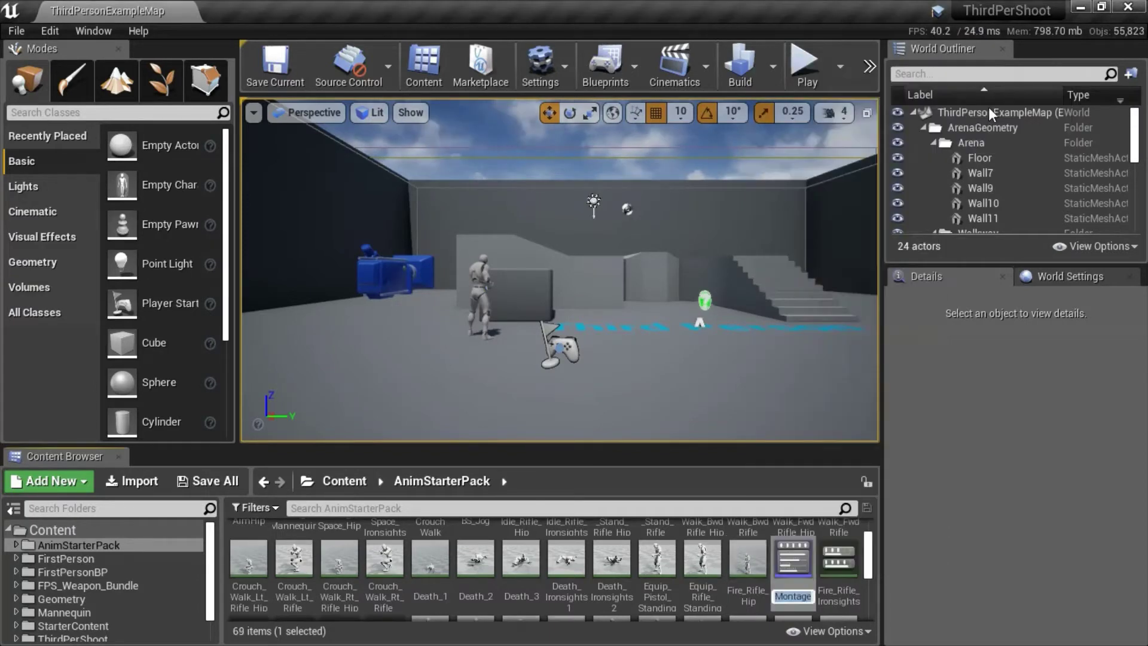
{"action": "left_click", "coordinate": [793, 573]}
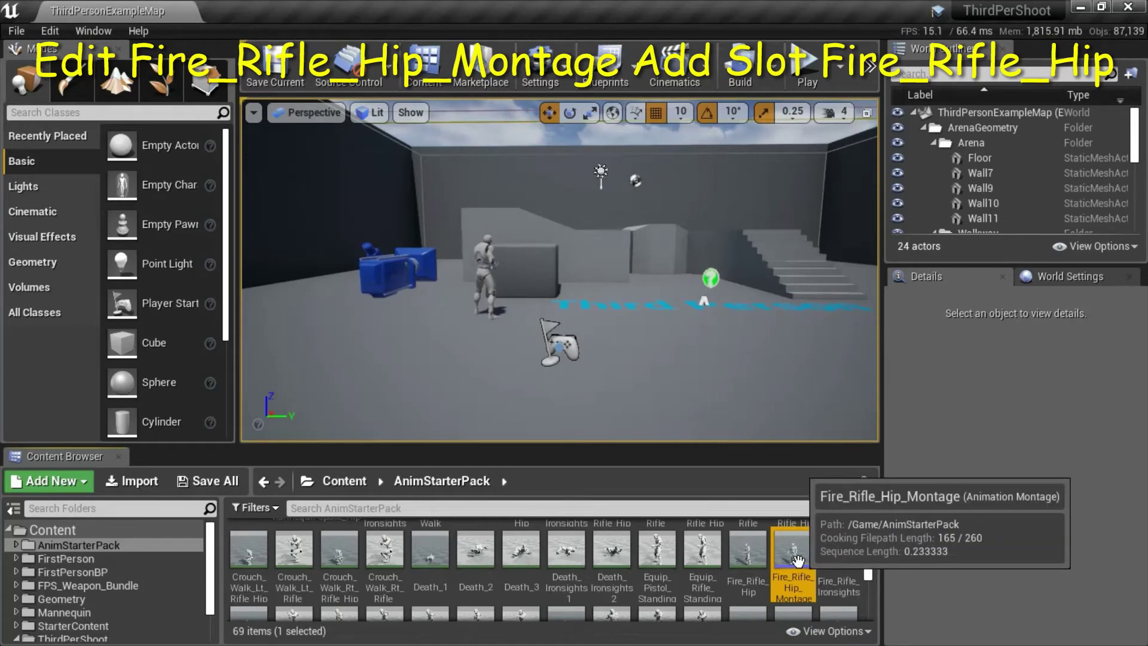
In Fire_Rifle_Hip_Montage's Anim Slot Manager, add a new slot named Fire_Rifle_Hip
{"action": "double_click", "coordinate": [798, 561]}
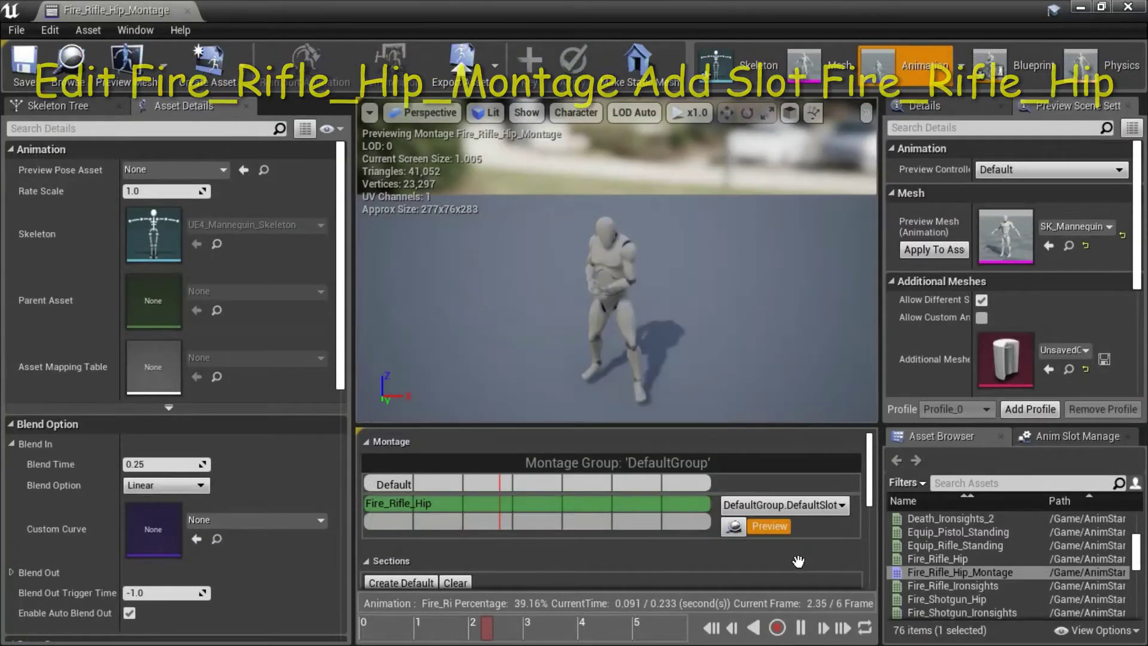
{"action": "left_click", "coordinate": [1070, 438]}
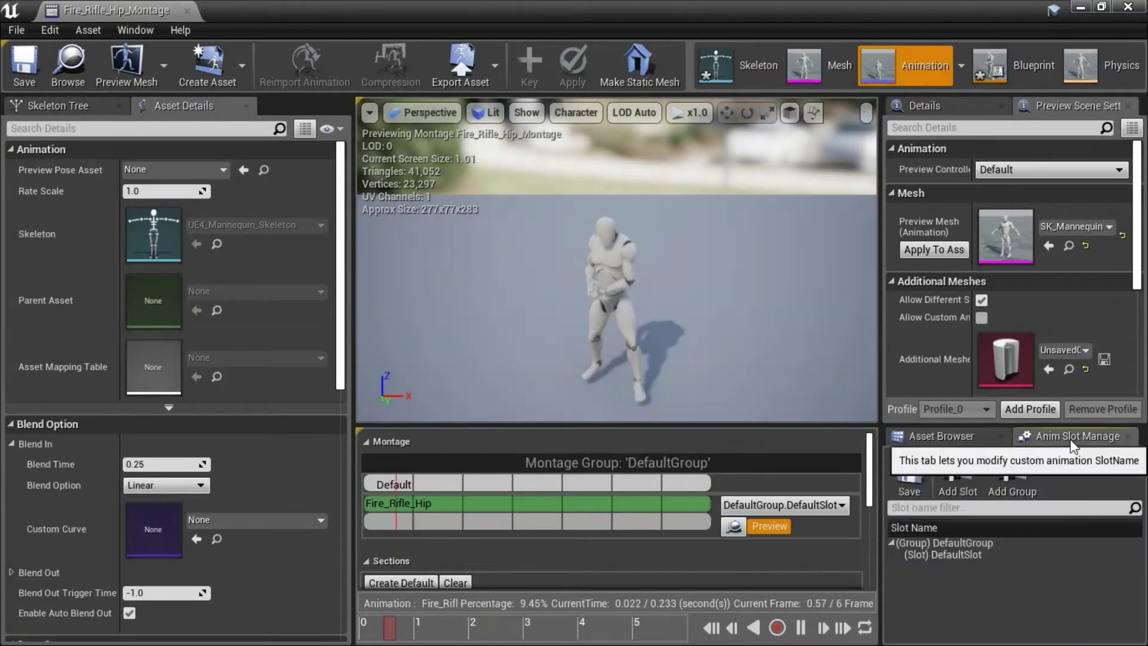
{"action": "left_click", "coordinate": [958, 479]}
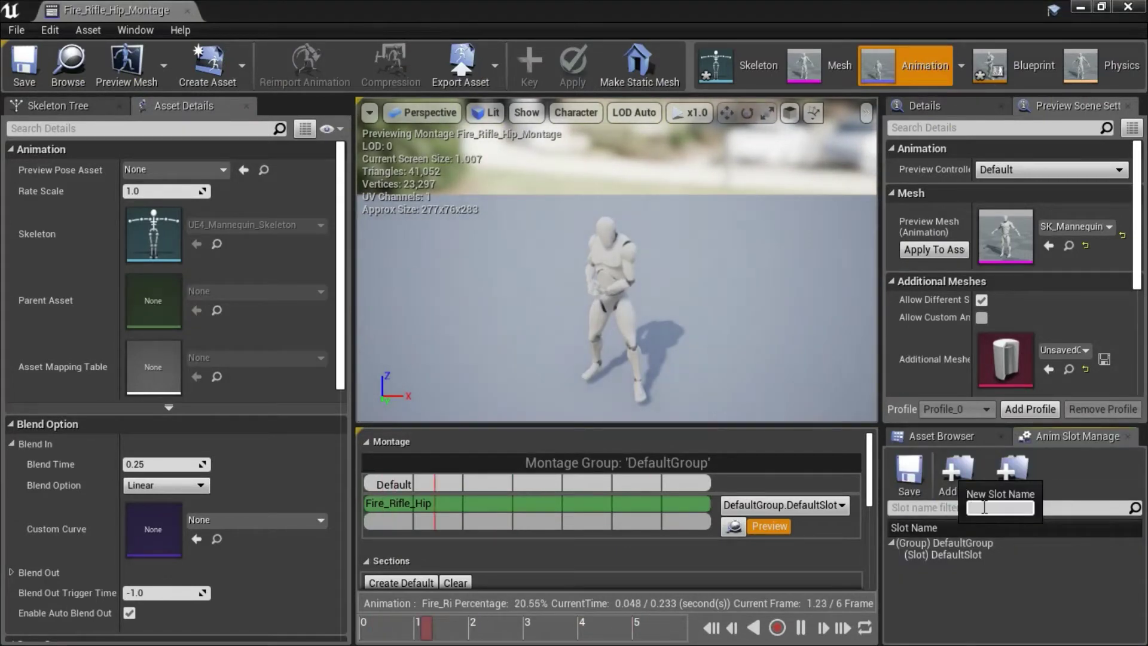
{"action": "type", "text": "Fire_Rifle_Hip"}
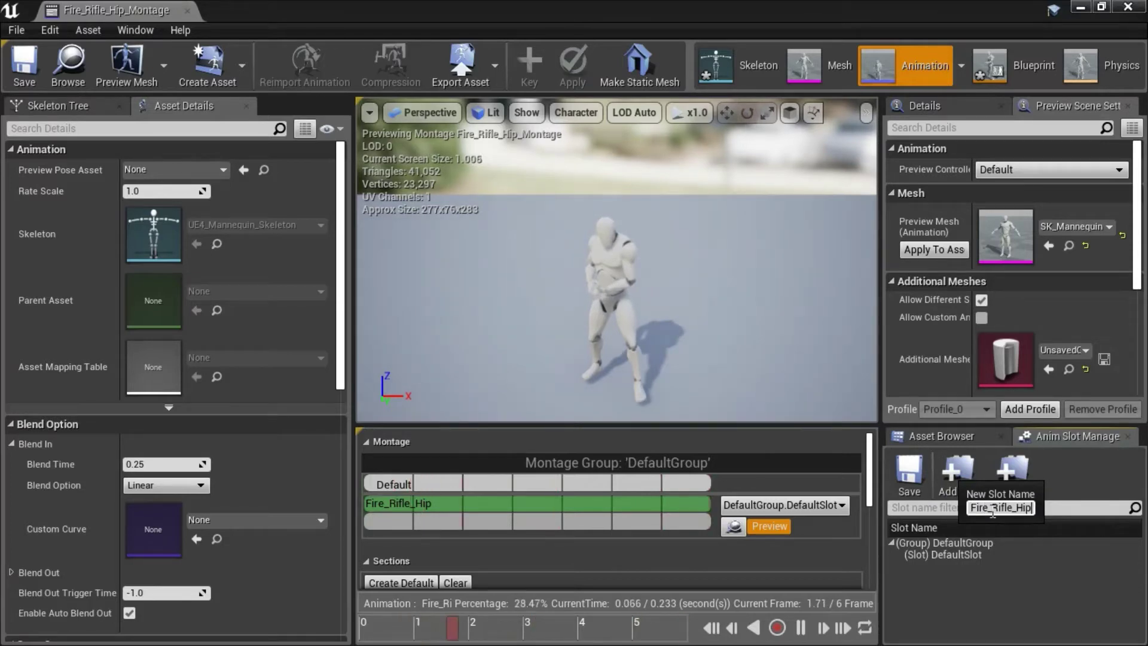
{"action": "key", "text": "Return"}
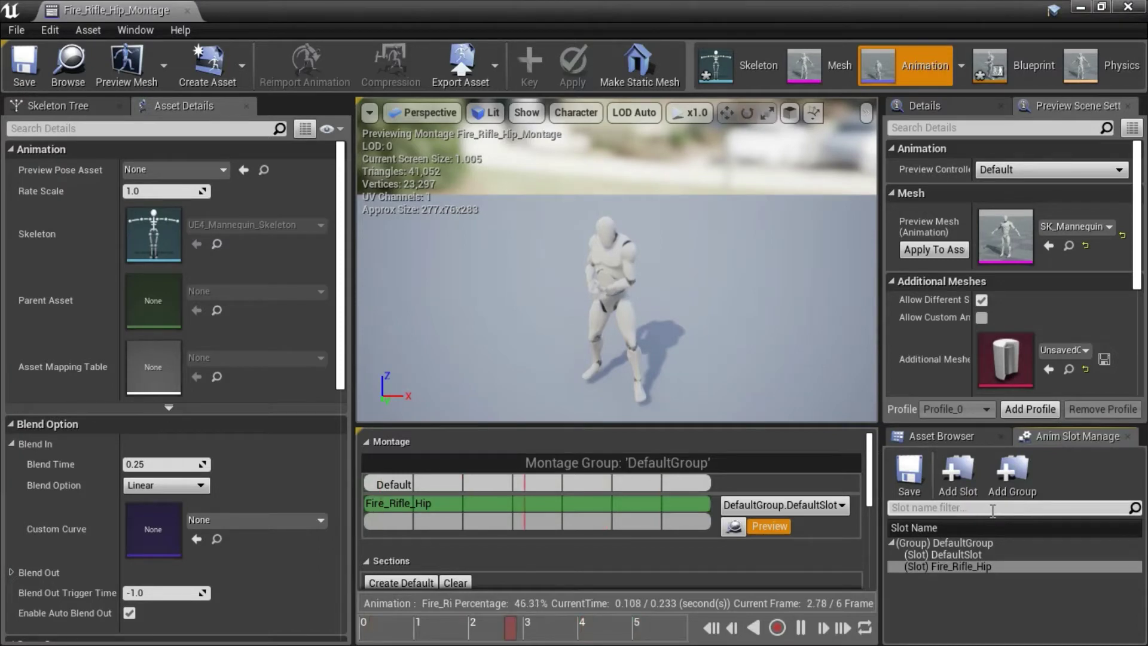
Assign the montage track to DefaultGroup.Fire_Rifle_Hip and save the montage
{"action": "left_click", "coordinate": [843, 506]}
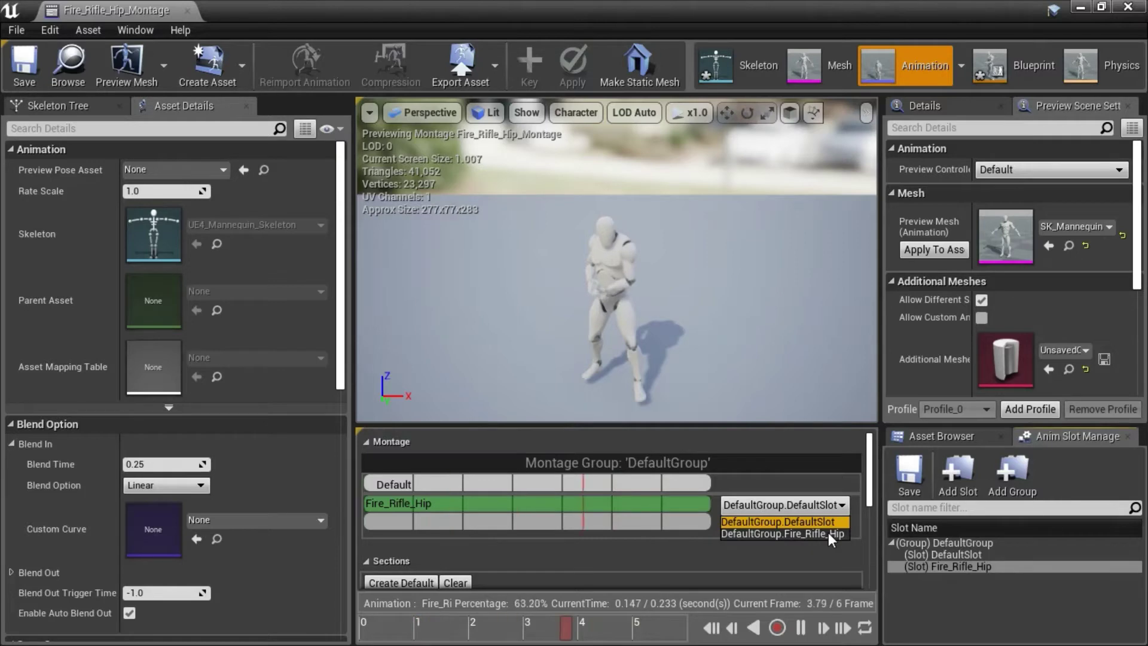
{"action": "left_click", "coordinate": [828, 532]}
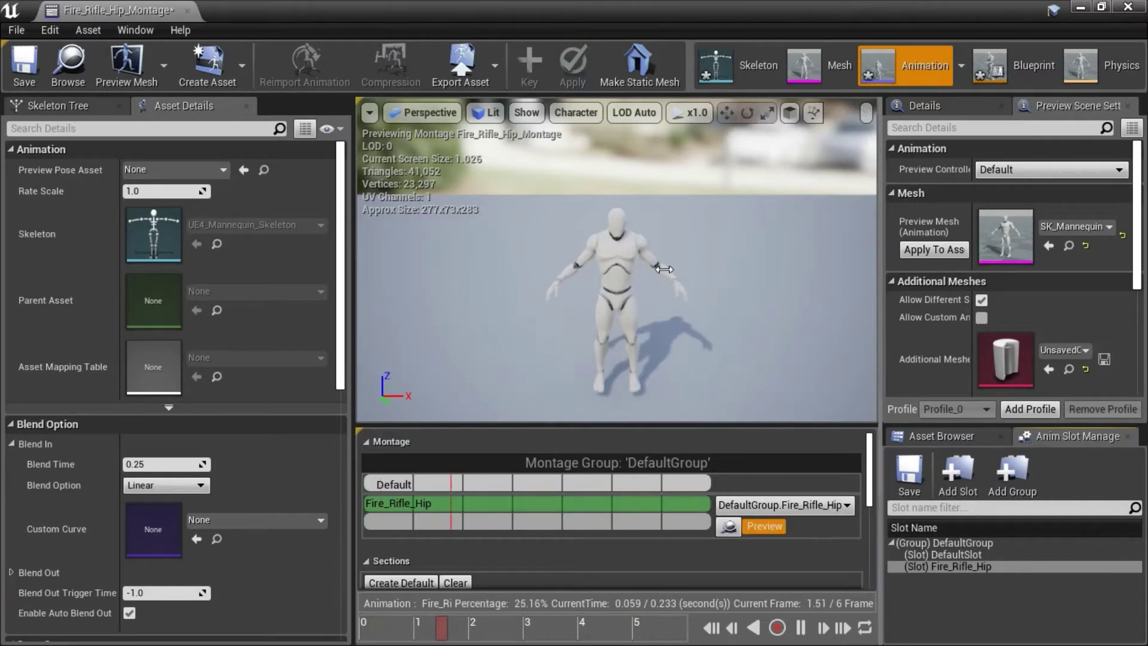
{"action": "left_click", "coordinate": [25, 63]}
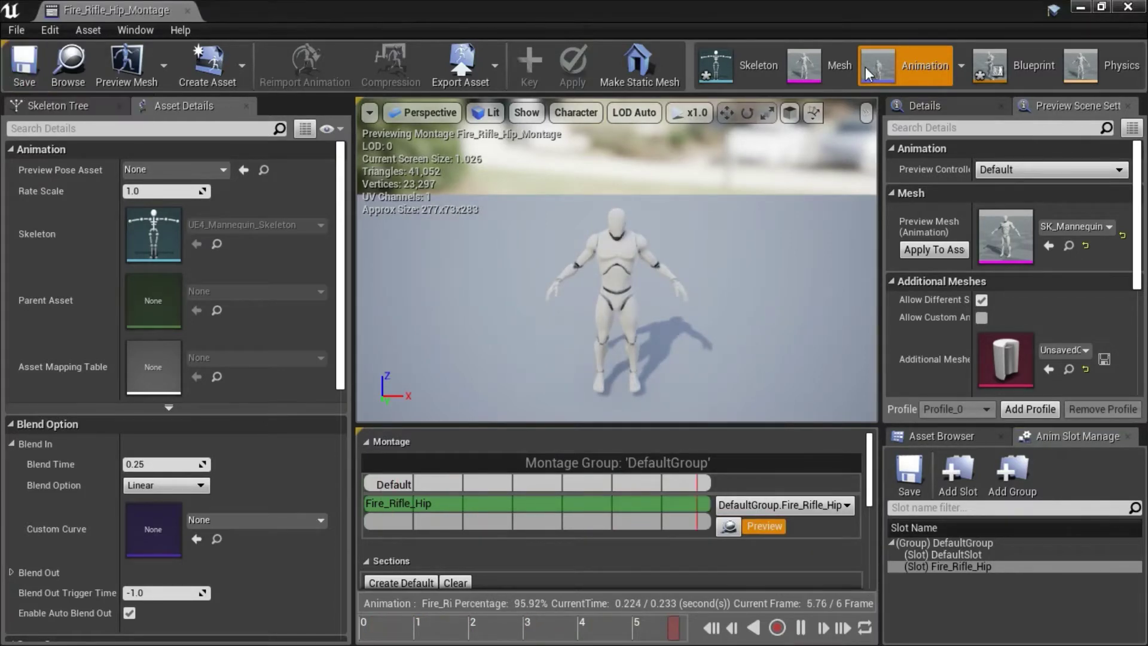
Leave the montage editor and open UE4ASP_HeroTPP_AnimBlueprint
{"action": "left_click", "coordinate": [1129, 7]}
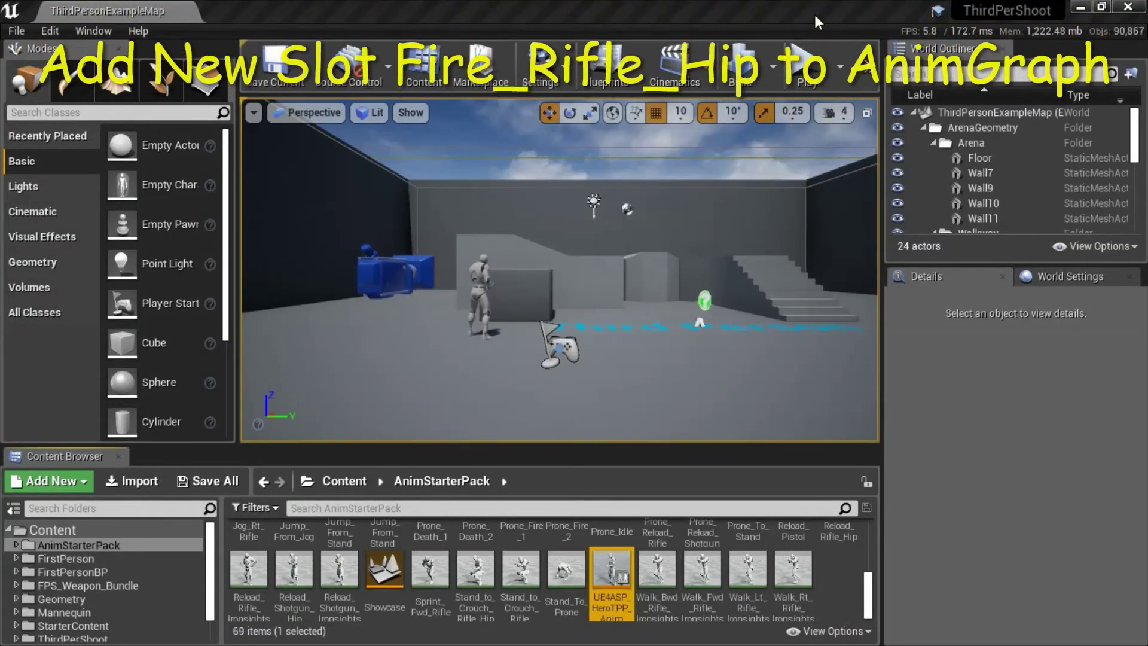
{"action": "mouse_move", "coordinate": [611, 574]}
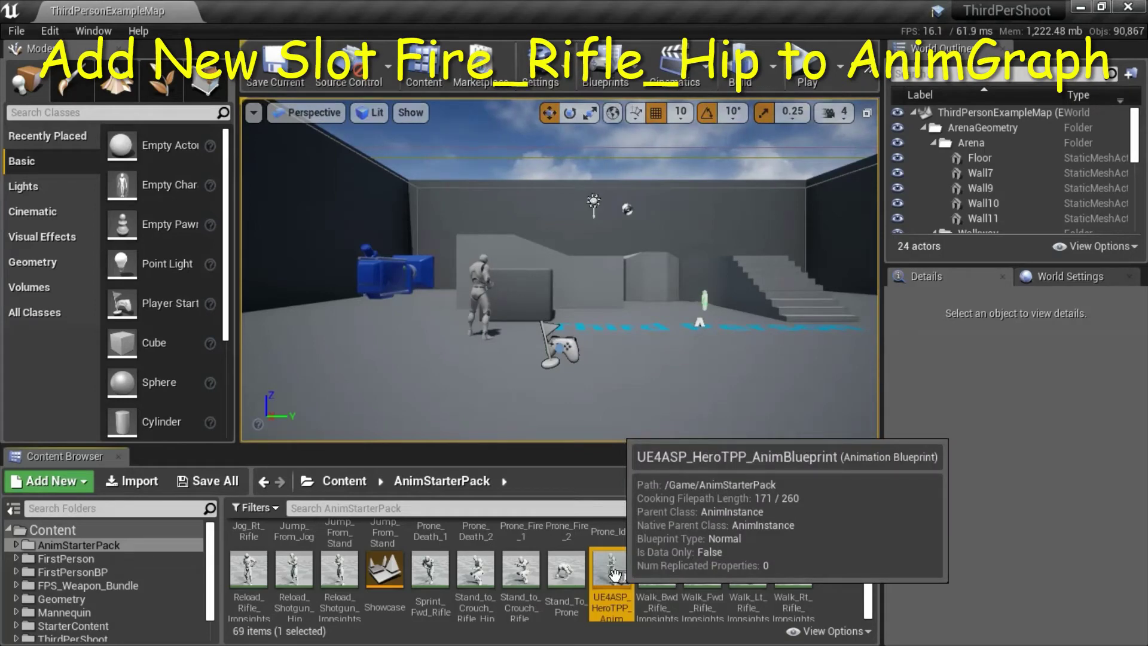
{"action": "double_click", "coordinate": [616, 574]}
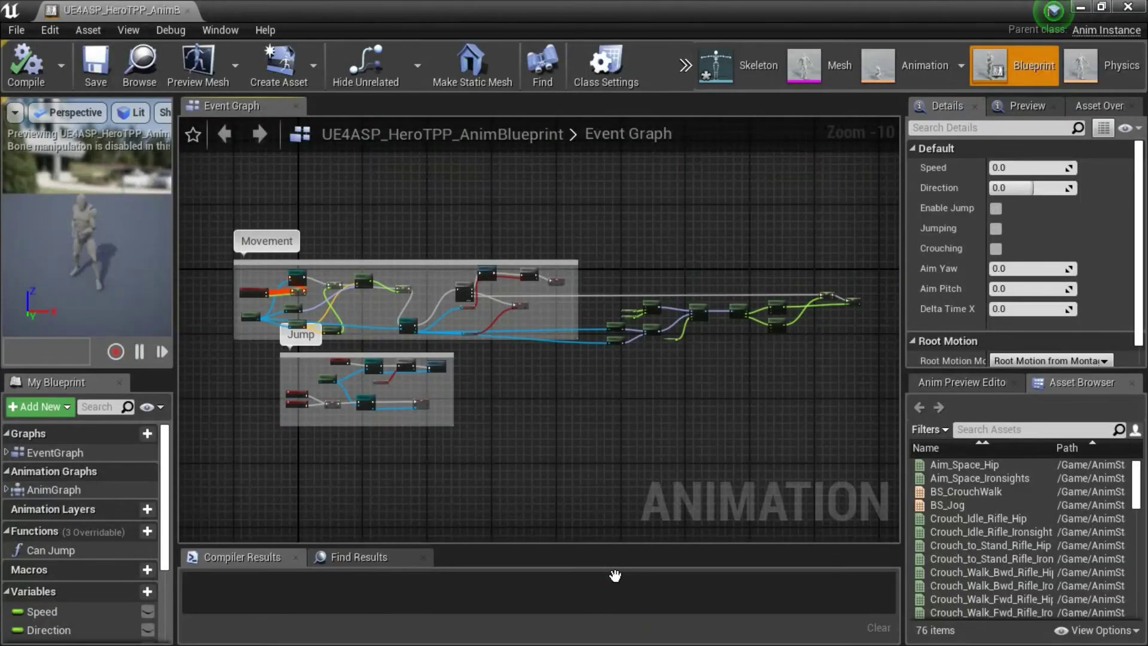
Bring up the AnimGraph's node search to add a DefaultSlot slot node
{"action": "double_click", "coordinate": [66, 492]}
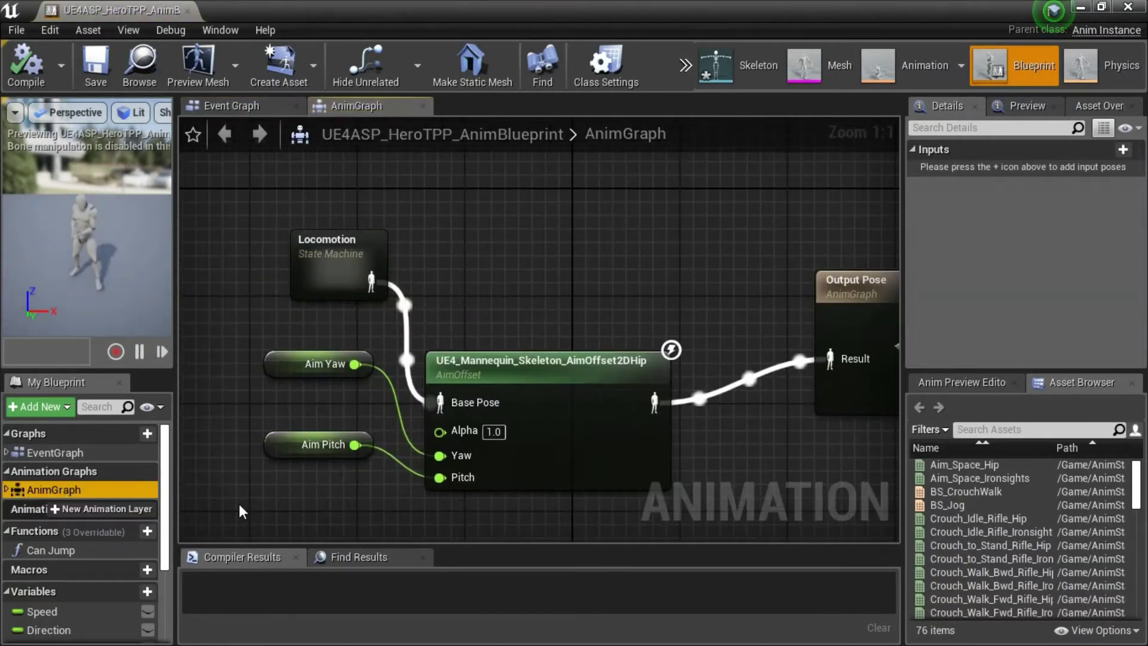
{"action": "right_click", "coordinate": [507, 251]}
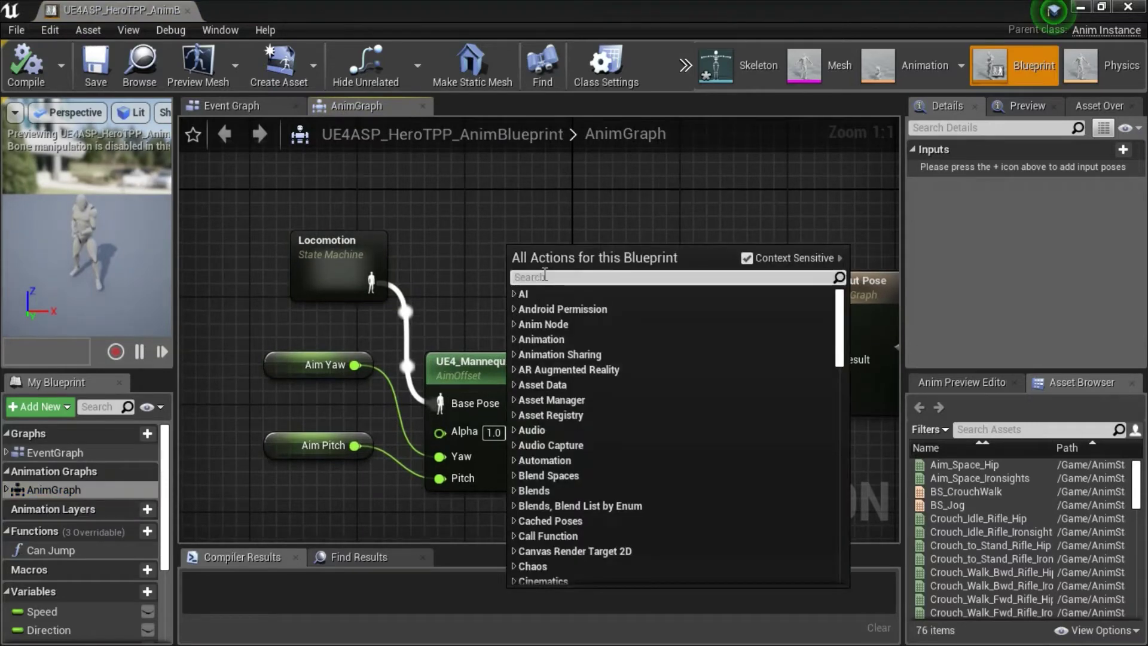
{"action": "type", "text": "slot"}
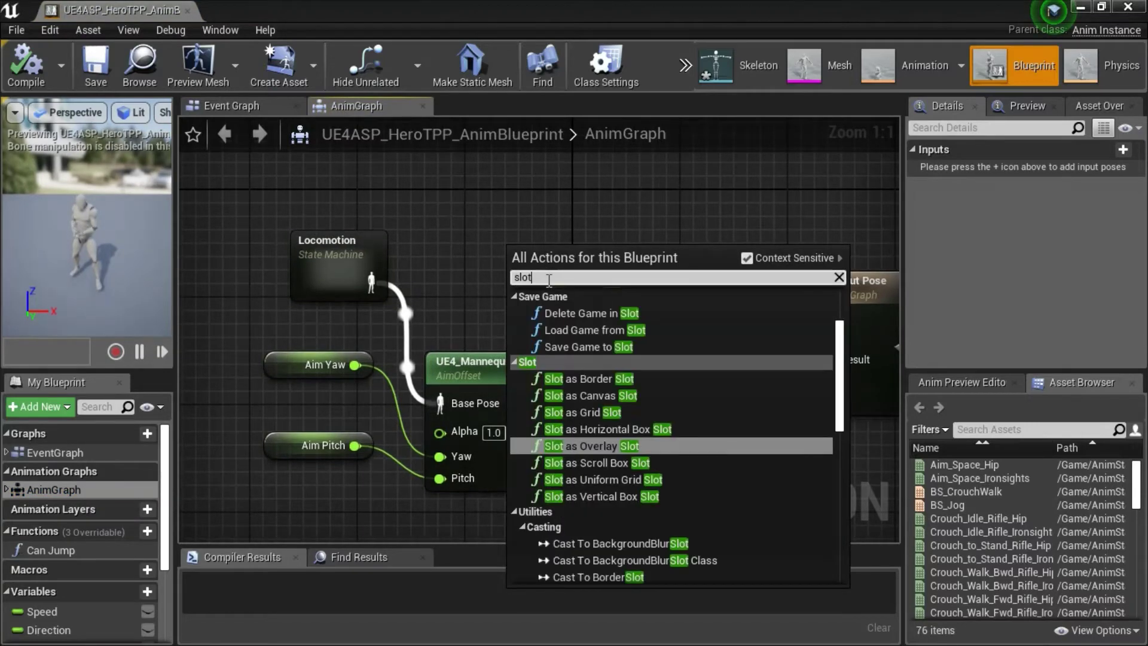
{"action": "type", "text": " def"}
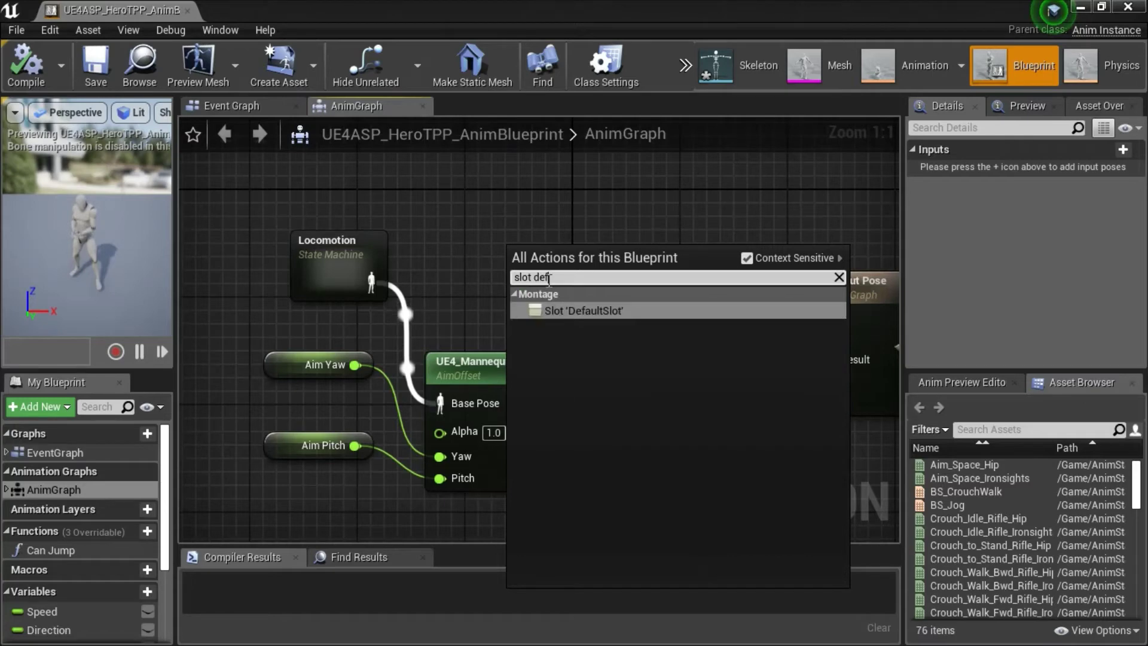
{"action": "type", "text": "ault"}
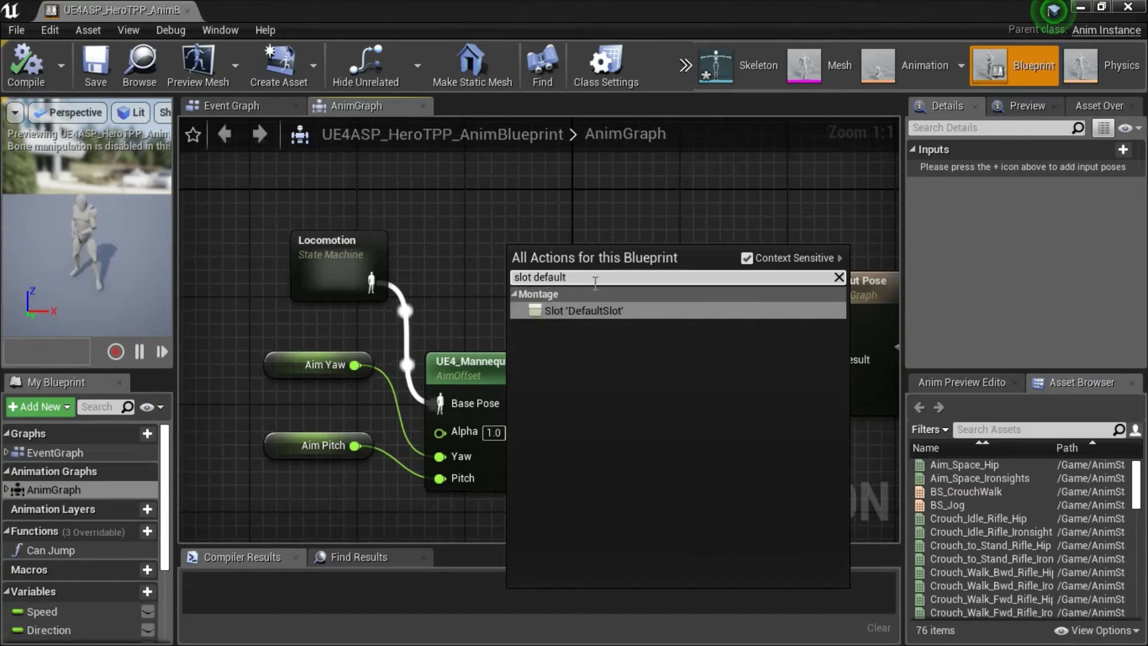
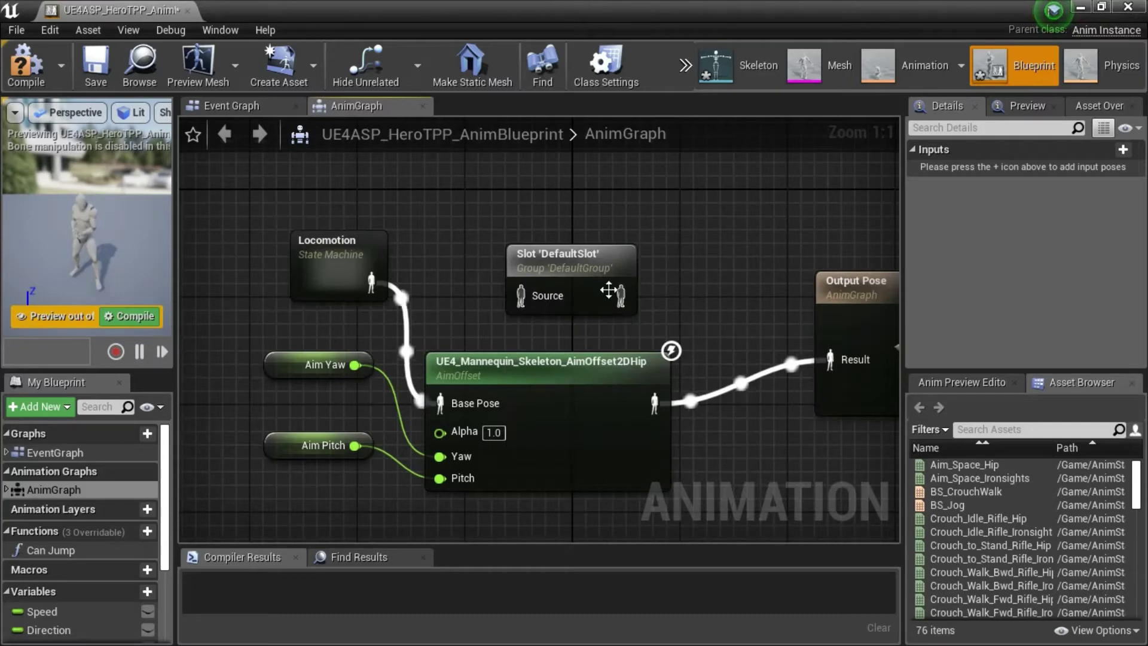
Set the slot node's Slot Name to DefaultGroup.Fire_Rifle_Hip and reposition it
{"action": "left_click", "coordinate": [609, 290]}
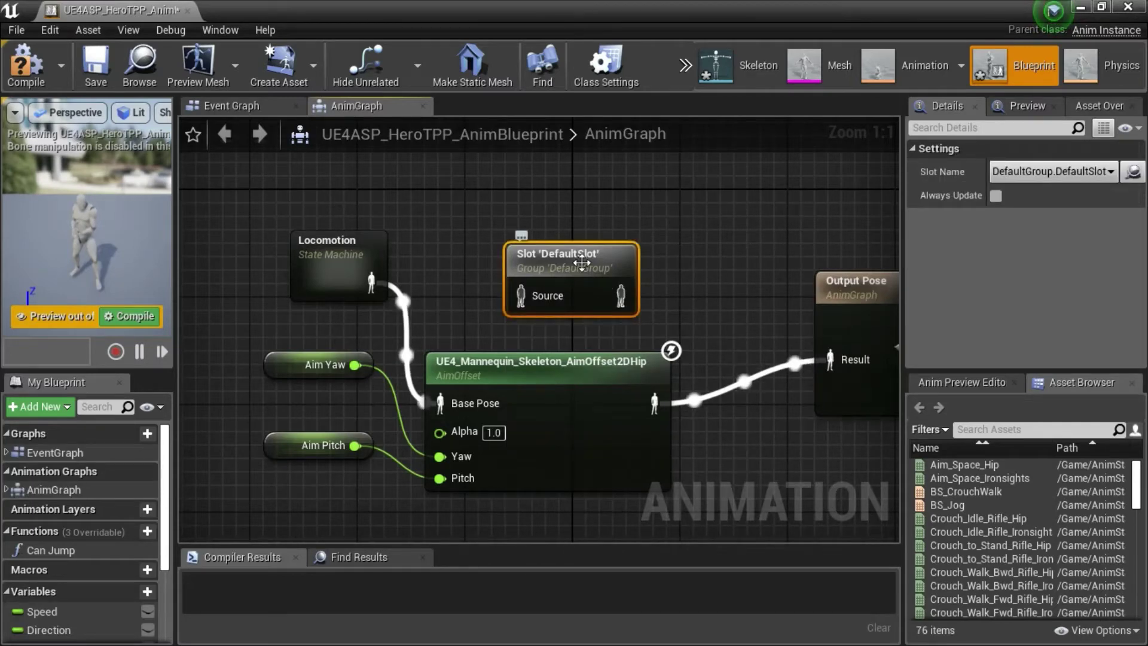
{"action": "left_click", "coordinate": [1112, 174]}
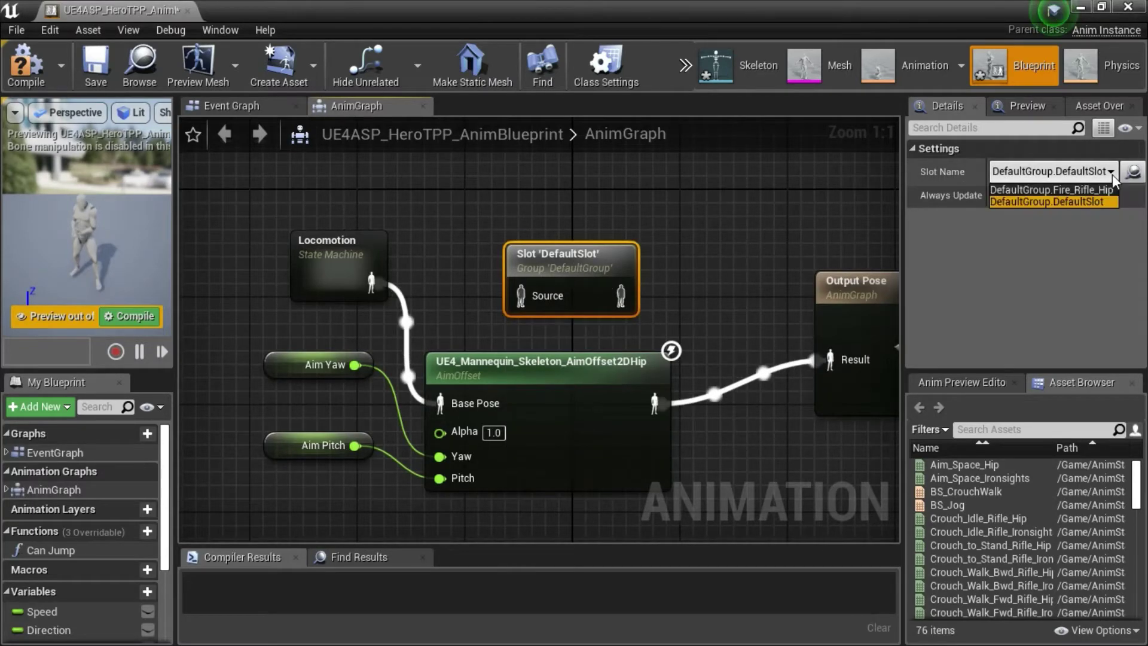
{"action": "left_click", "coordinate": [1074, 188]}
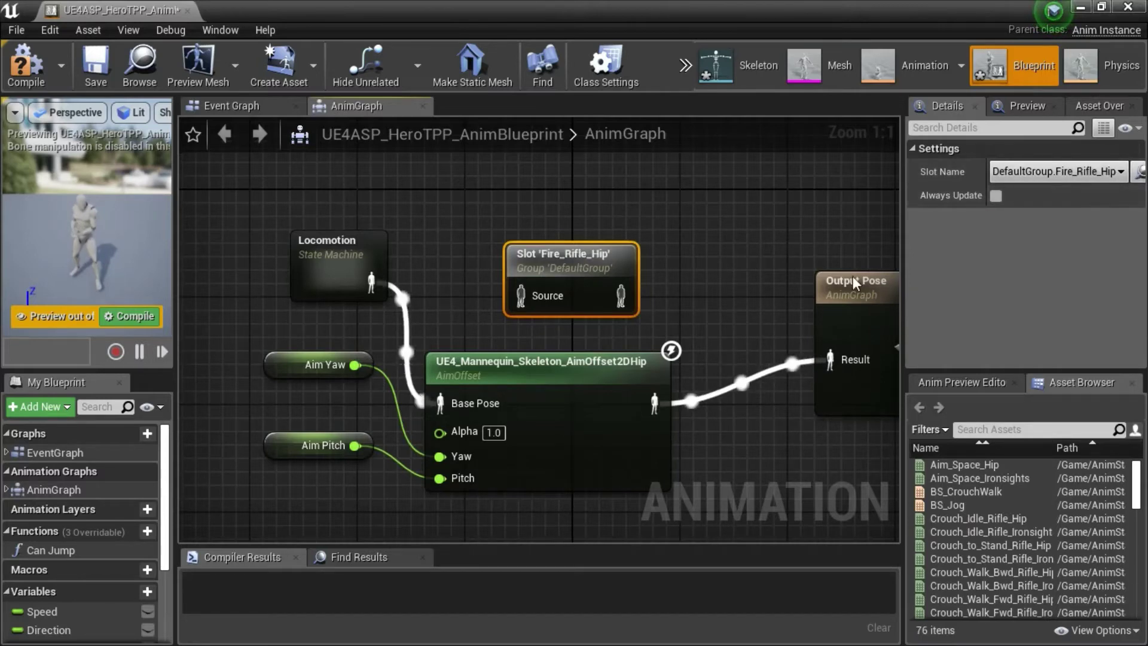
{"action": "mouse_move", "coordinate": [586, 265]}
{"action": "left_mouse_down"}
{"action": "mouse_move", "coordinate": [650, 245]}
{"action": "mouse_move", "coordinate": [747, 239]}
{"action": "mouse_move", "coordinate": [734, 239]}
{"action": "left_mouse_up"}
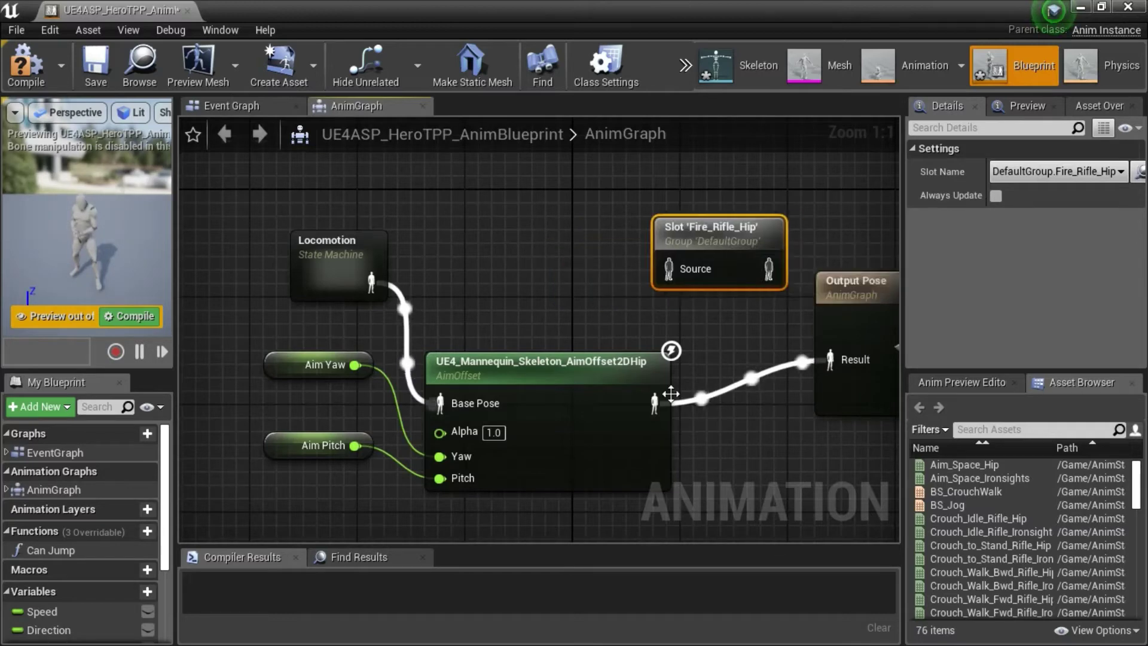
Wire the AimOffset pose through the slot to Output Pose, then compile and save
{"action": "left_click_drag", "start_coordinate": [671, 394], "coordinate": [667, 267]}
{"action": "left_click_drag", "start_coordinate": [769, 269], "coordinate": [828, 358]}
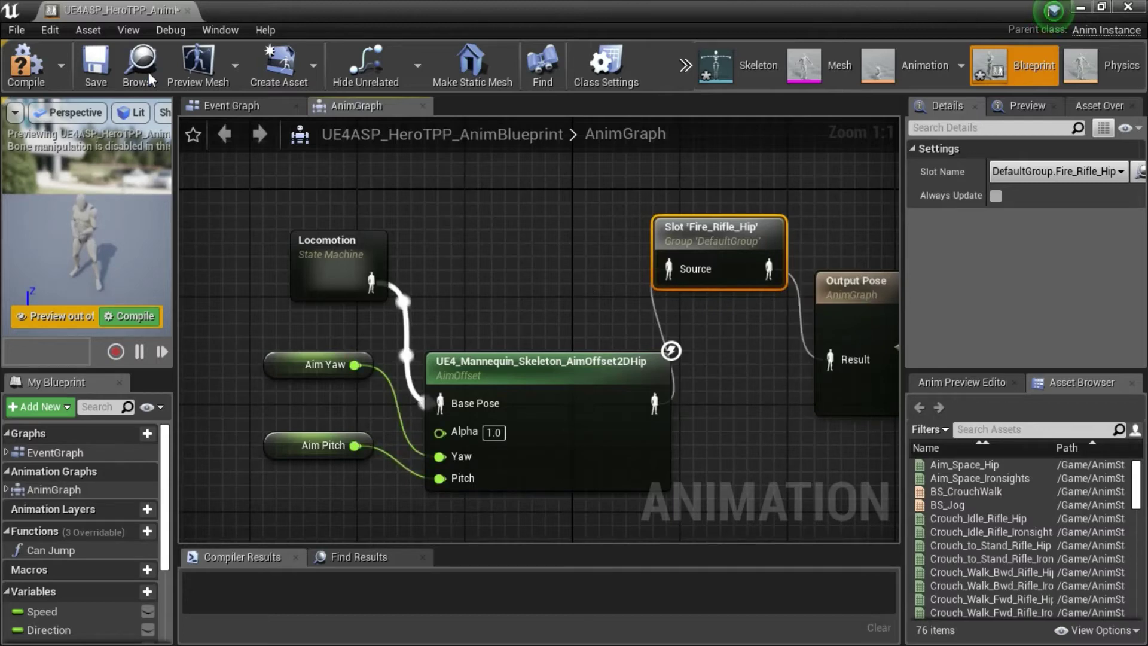
{"action": "left_click", "coordinate": [39, 76]}
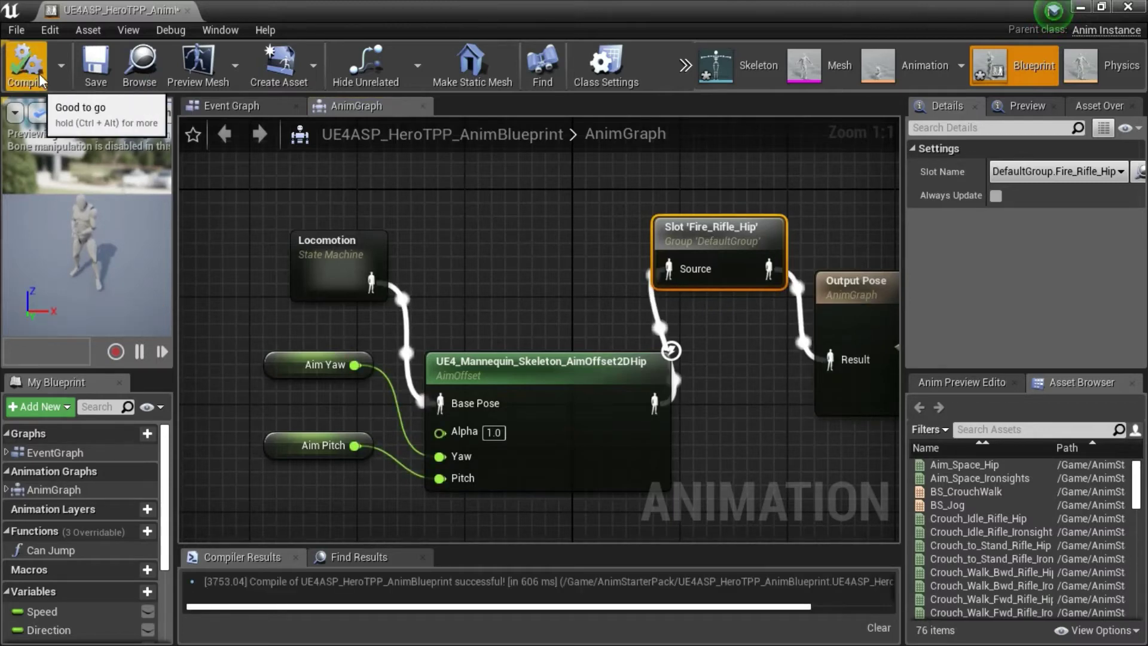
{"action": "left_click", "coordinate": [90, 69]}
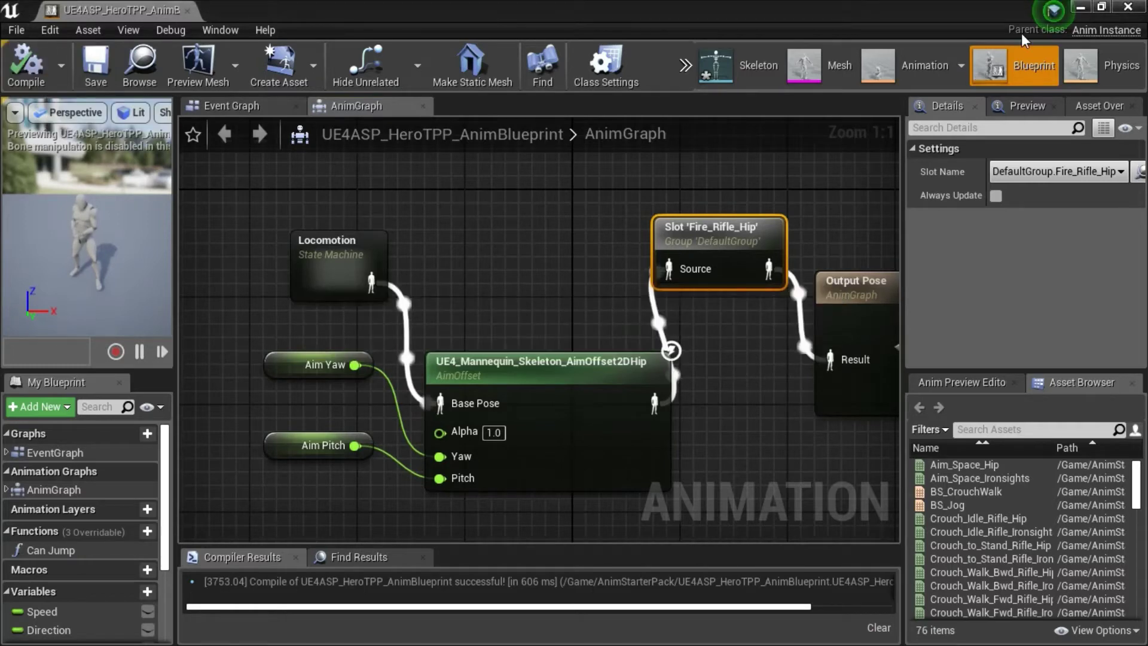
Close the animation blueprint, open PlayerCharacter and select the middle nodes of both firing chains
{"action": "left_click", "coordinate": [1128, 10]}
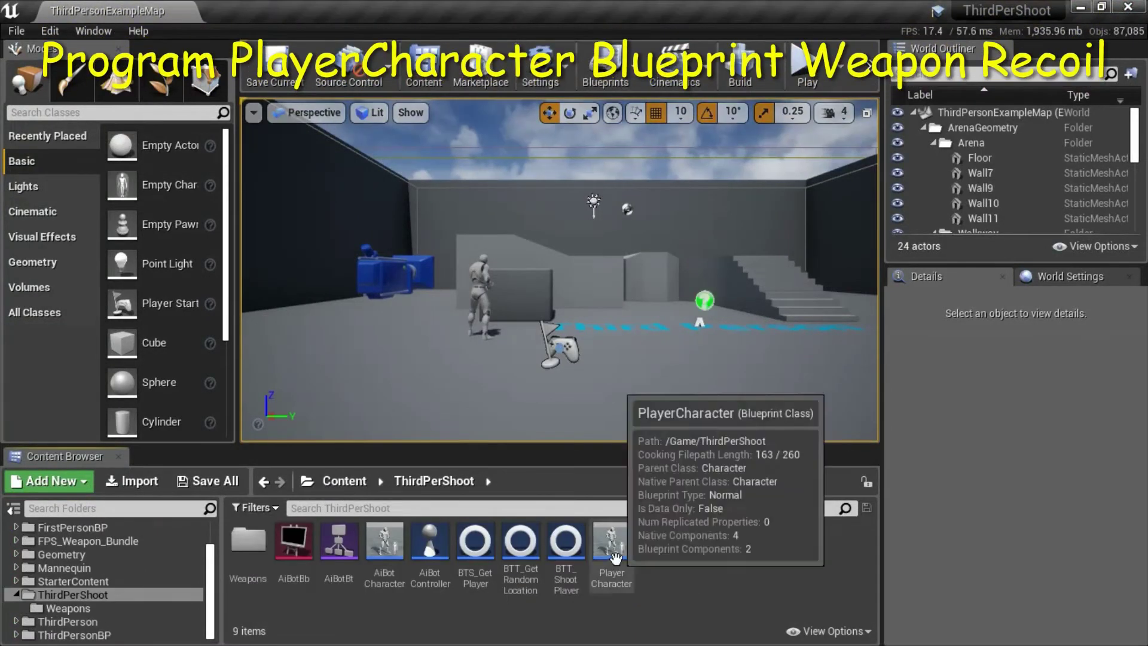
{"action": "double_click", "coordinate": [616, 559]}
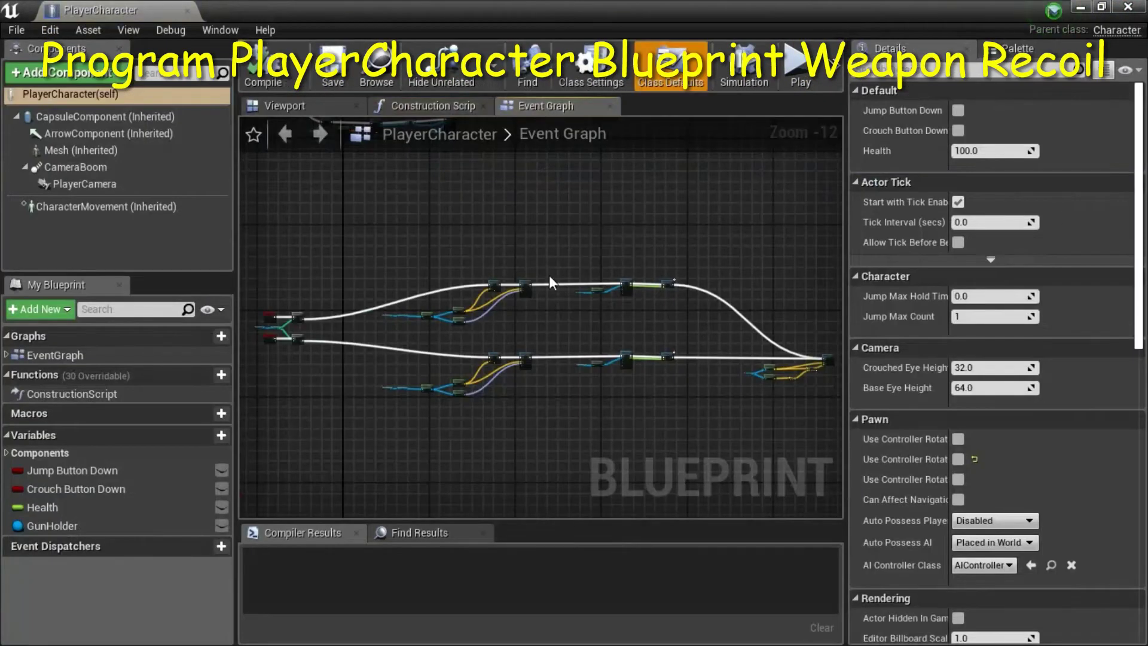
{"action": "mouse_move", "coordinate": [552, 250]}
{"action": "left_mouse_down"}
{"action": "mouse_move", "coordinate": [661, 401]}
{"action": "mouse_move", "coordinate": [704, 404]}
{"action": "left_mouse_up"}
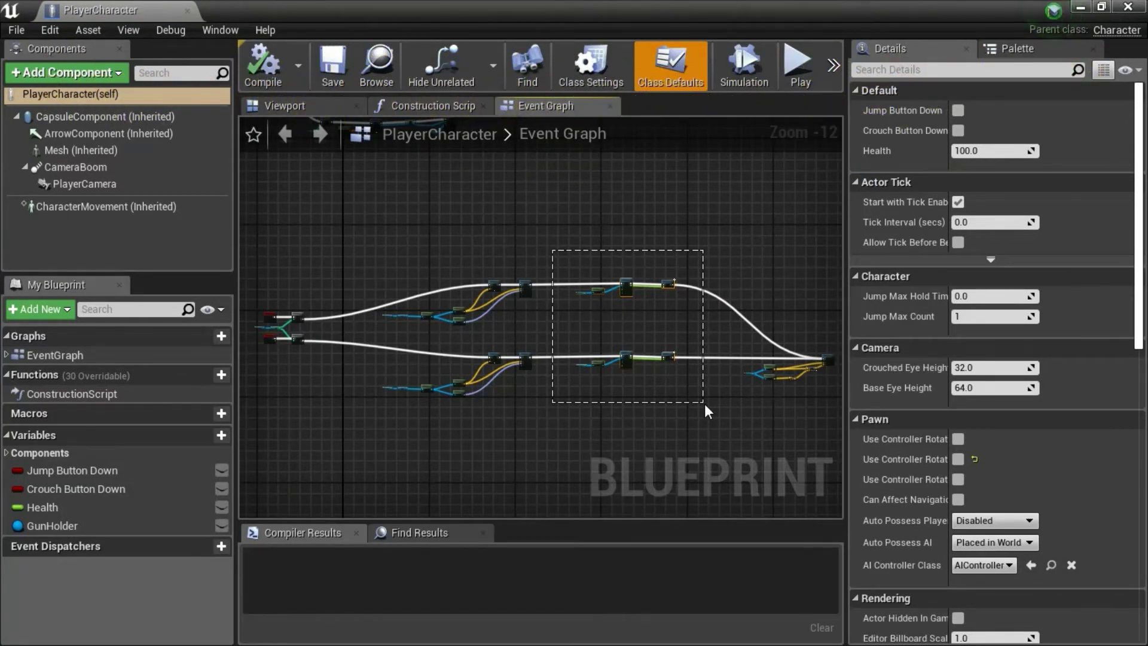
{"action": "left_click_drag", "start_coordinate": [703, 404], "coordinate": [704, 403]}
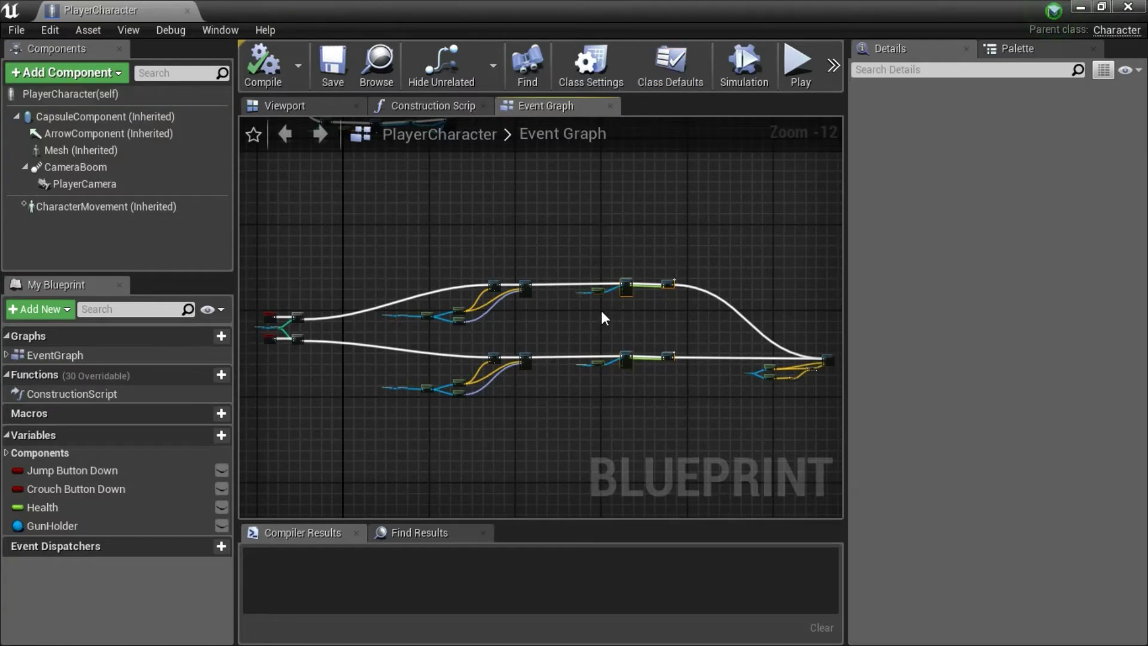
{"action": "mouse_move", "coordinate": [568, 260]}
{"action": "left_mouse_down"}
{"action": "mouse_move", "coordinate": [593, 311]}
{"action": "mouse_move", "coordinate": [687, 314]}
{"action": "left_mouse_up"}
{"action": "left_click_drag", "start_coordinate": [567, 335], "coordinate": [689, 387]}
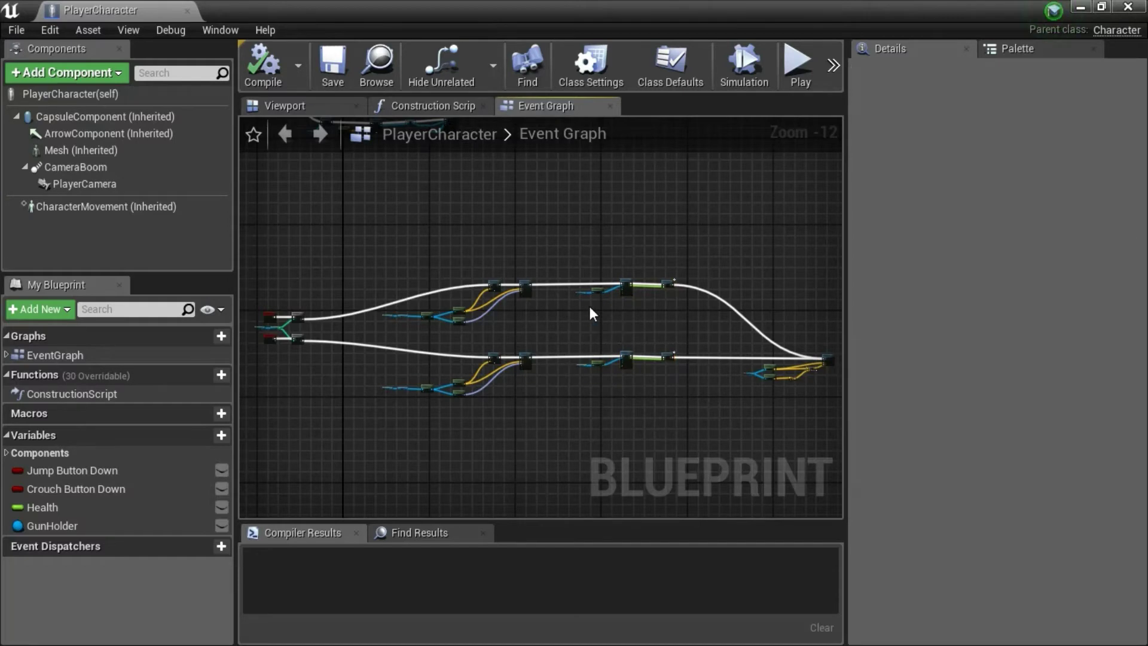
{"action": "scroll", "coordinate": [589, 306], "scroll_direction": "up", "scroll_amount": 3}
{"action": "scroll", "coordinate": [584, 329], "scroll_direction": "up", "scroll_amount": 1}
Pan through the Montage Play, Delay, Spawn Emitter and Do Shoot chain, then close the blueprint
{"action": "right_click_drag", "start_coordinate": [625, 333], "coordinate": [627, 317]}
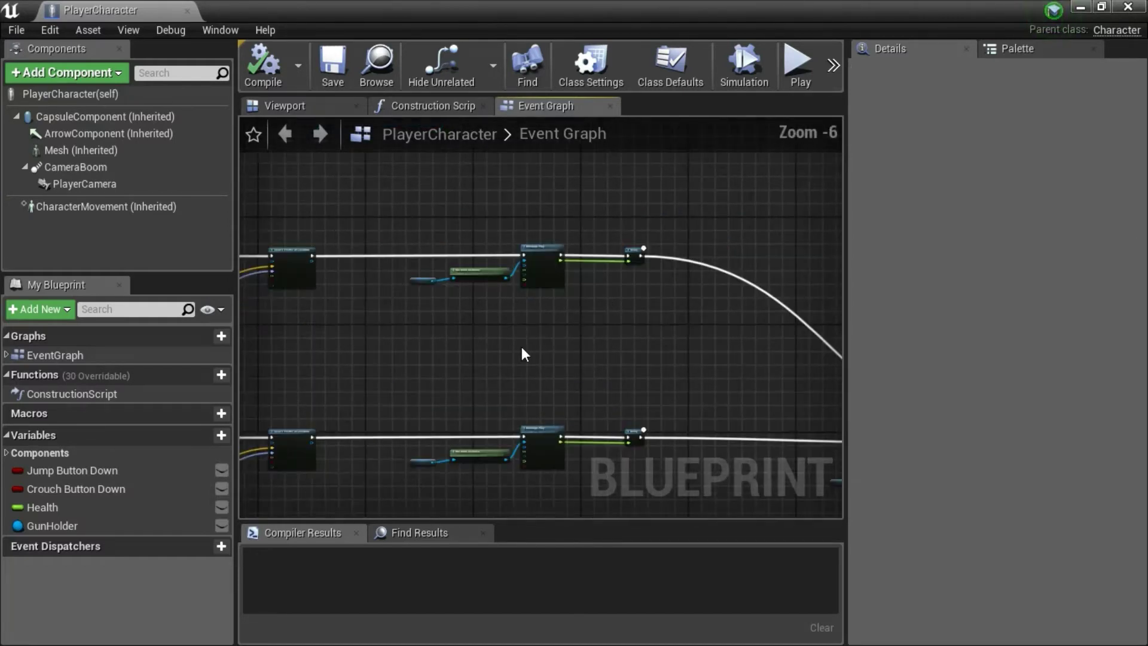
{"action": "scroll", "coordinate": [495, 332], "scroll_direction": "up", "scroll_amount": 1}
{"action": "scroll", "coordinate": [449, 309], "scroll_direction": "up", "scroll_amount": 3}
{"action": "scroll", "coordinate": [424, 301], "scroll_direction": "up", "scroll_amount": 2}
{"action": "right_click_drag", "start_coordinate": [428, 287], "coordinate": [421, 404]}
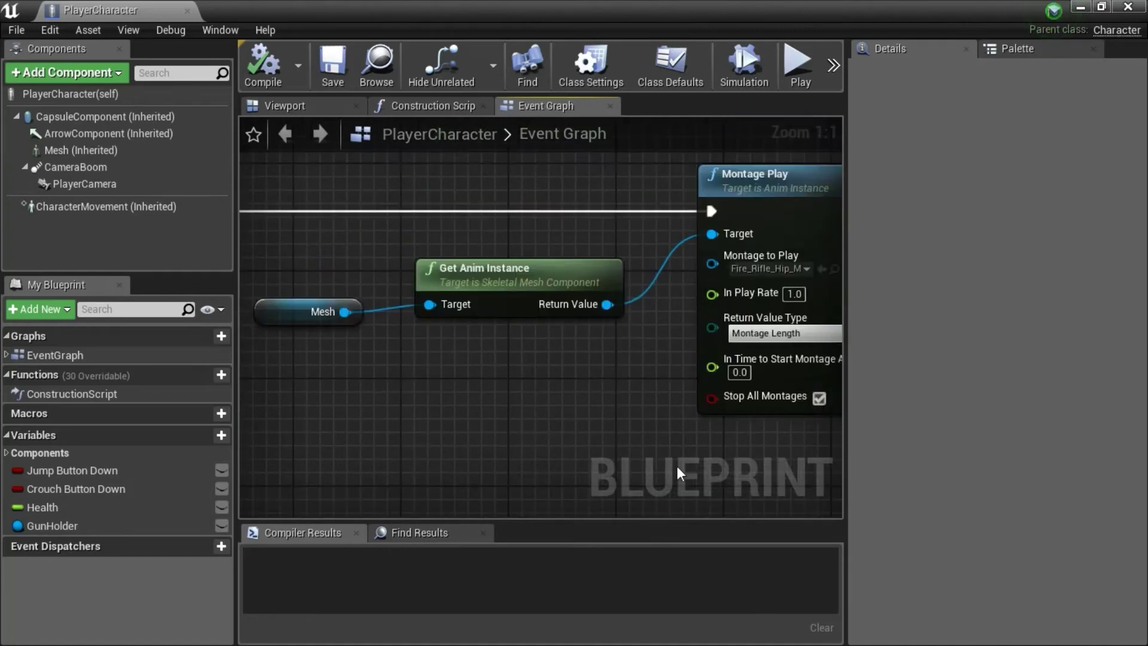
{"action": "right_click_drag", "start_coordinate": [677, 466], "coordinate": [487, 468]}
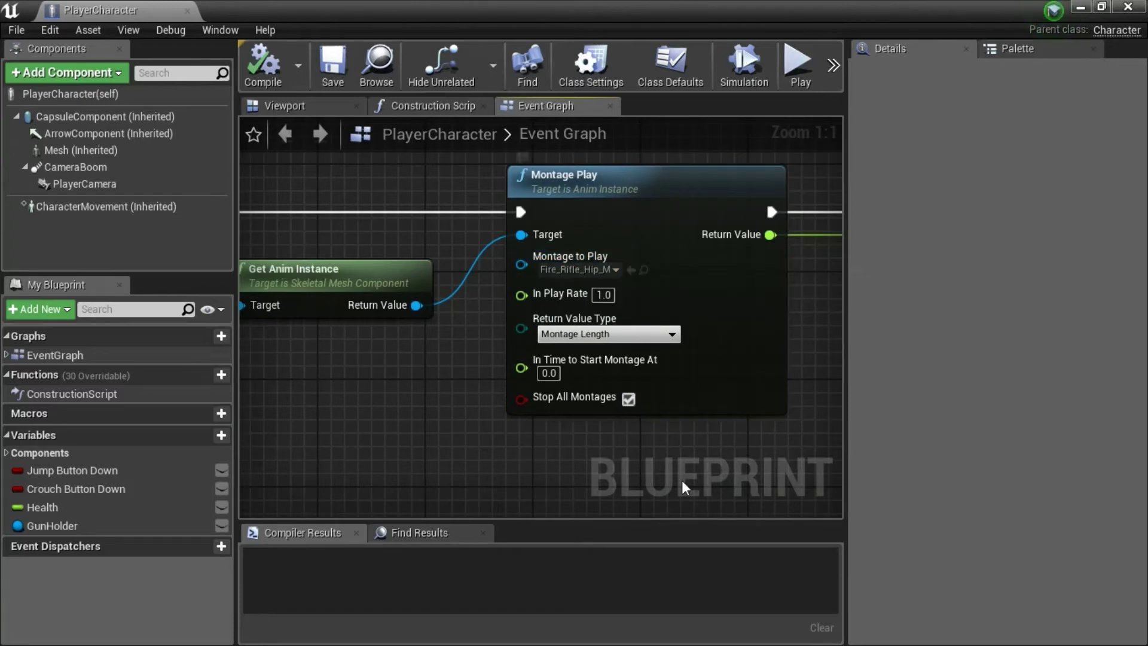
{"action": "mouse_move", "coordinate": [681, 480]}
{"action": "right_mouse_down"}
{"action": "mouse_move", "coordinate": [677, 449]}
{"action": "mouse_move", "coordinate": [612, 456]}
{"action": "right_mouse_up"}
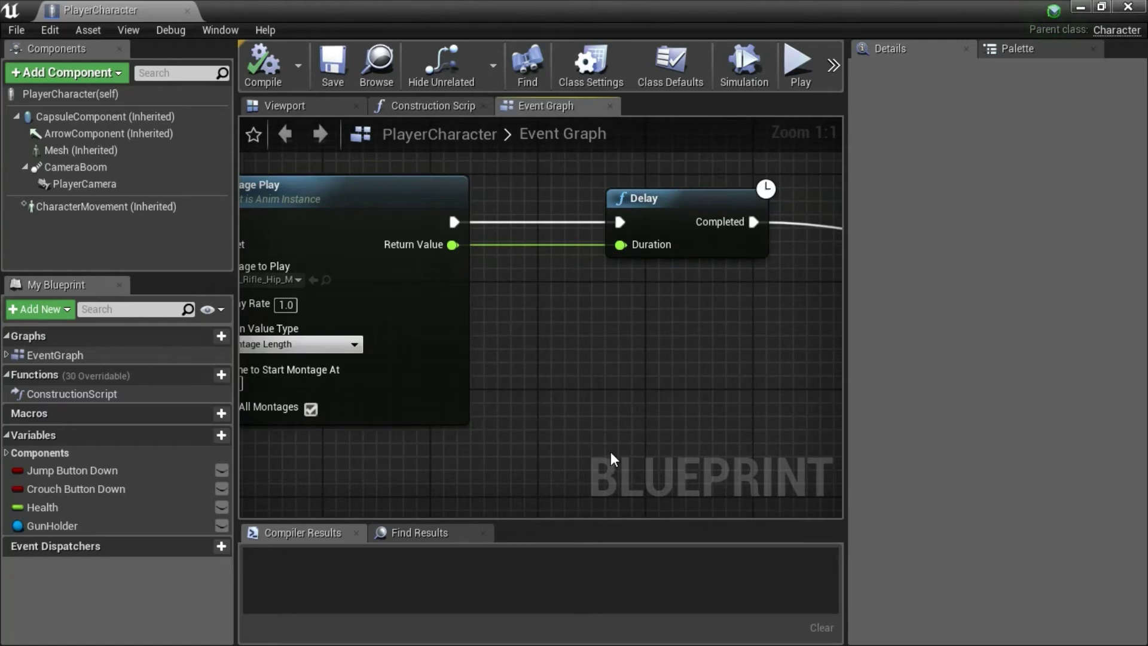
{"action": "scroll", "coordinate": [612, 452], "scroll_direction": "down", "scroll_amount": 2}
{"action": "scroll", "coordinate": [611, 451], "scroll_direction": "down", "scroll_amount": 3}
{"action": "scroll", "coordinate": [611, 450], "scroll_direction": "down", "scroll_amount": 1}
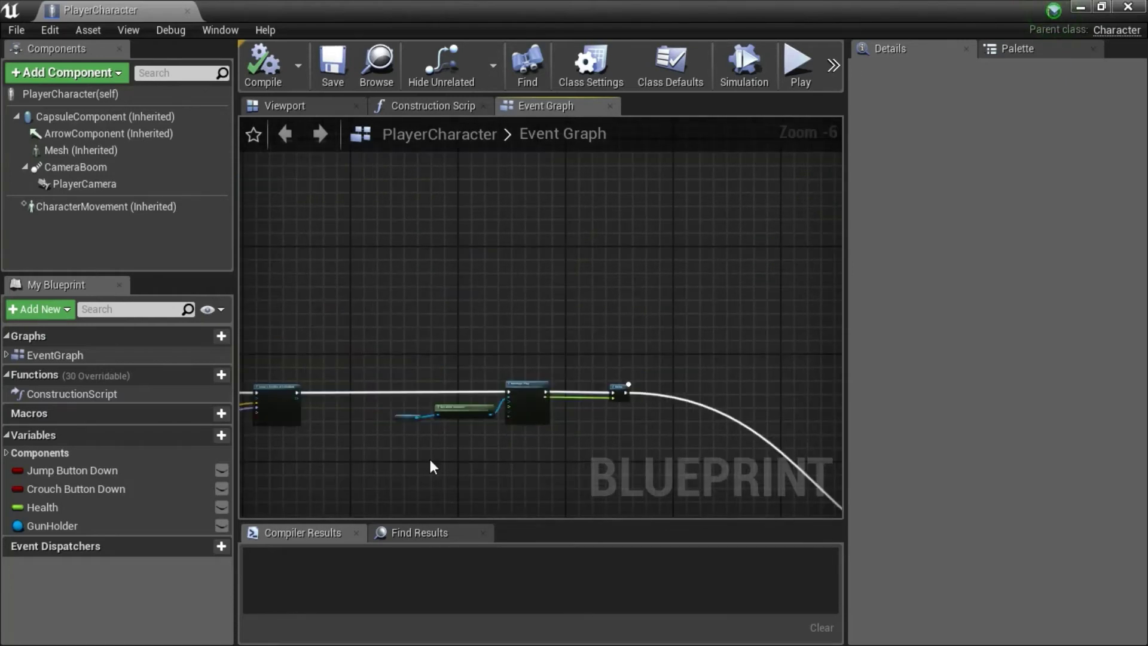
{"action": "scroll", "coordinate": [476, 449], "scroll_direction": "up", "scroll_amount": 2}
{"action": "scroll", "coordinate": [583, 431], "scroll_direction": "up", "scroll_amount": 2}
{"action": "scroll", "coordinate": [627, 404], "scroll_direction": "up", "scroll_amount": 1}
{"action": "scroll", "coordinate": [637, 388], "scroll_direction": "up", "scroll_amount": 1}
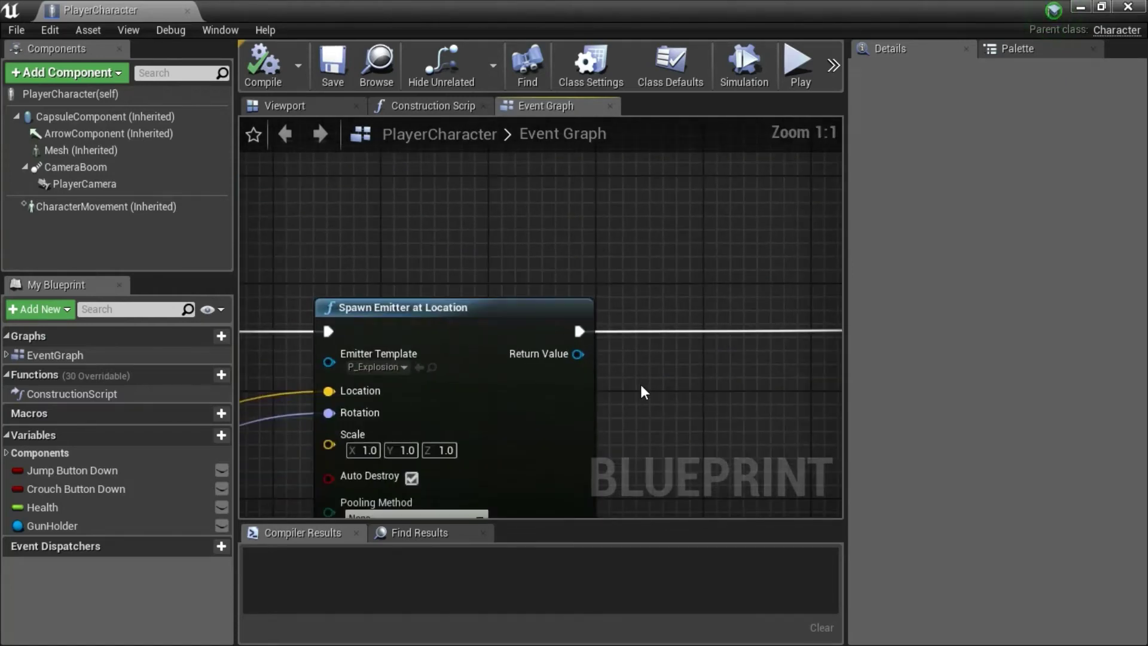
{"action": "right_click_drag", "start_coordinate": [641, 384], "coordinate": [619, 315]}
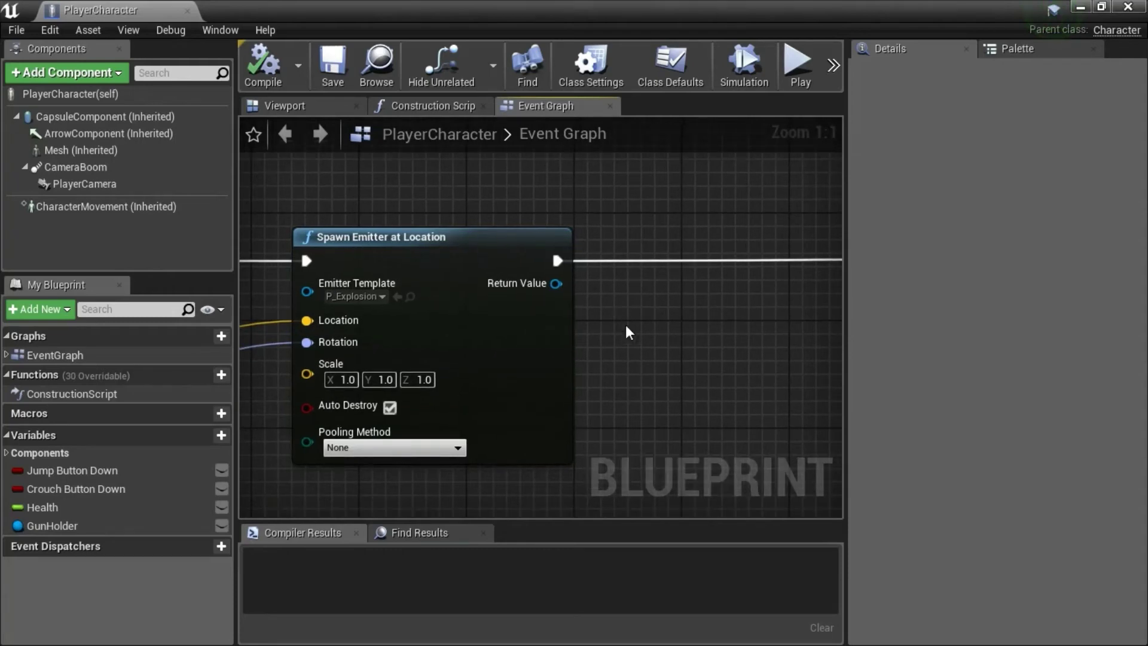
{"action": "scroll", "coordinate": [625, 325], "scroll_direction": "down", "scroll_amount": 4}
{"action": "scroll", "coordinate": [671, 383], "scroll_direction": "down", "scroll_amount": 3}
{"action": "mouse_move", "coordinate": [671, 384]}
{"action": "right_mouse_down"}
{"action": "mouse_move", "coordinate": [483, 376]}
{"action": "mouse_move", "coordinate": [477, 414]}
{"action": "mouse_move", "coordinate": [529, 377]}
{"action": "mouse_move", "coordinate": [831, 461]}
{"action": "right_mouse_up"}
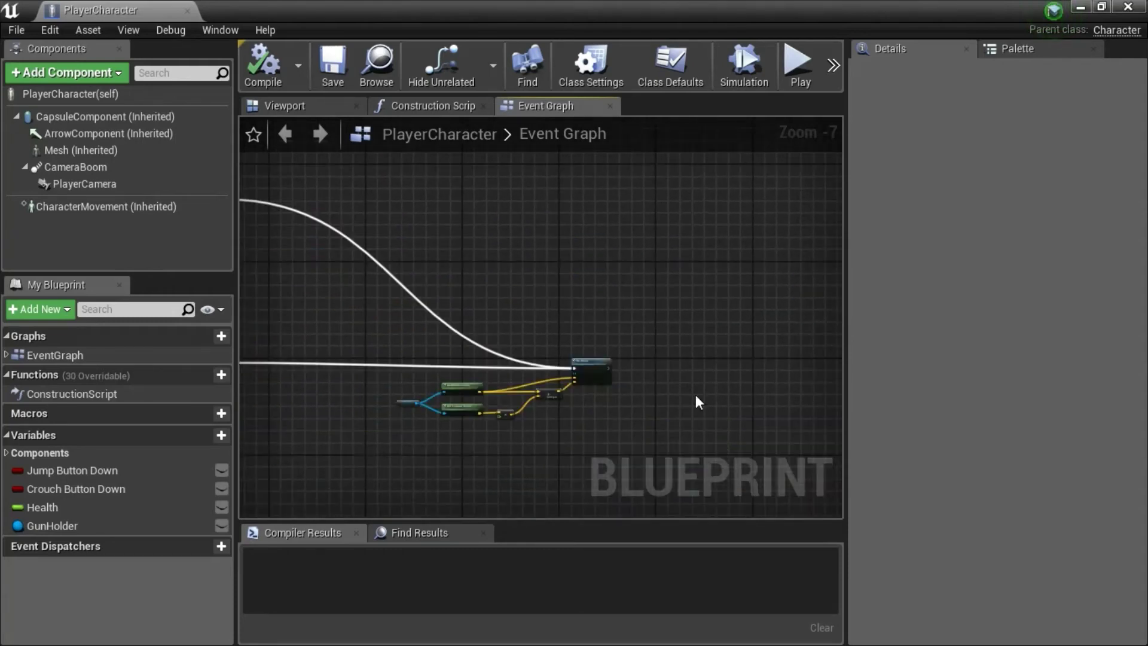
{"action": "scroll", "coordinate": [695, 394], "scroll_direction": "up", "scroll_amount": 7}
{"action": "right_click_drag", "start_coordinate": [506, 366], "coordinate": [759, 402]}
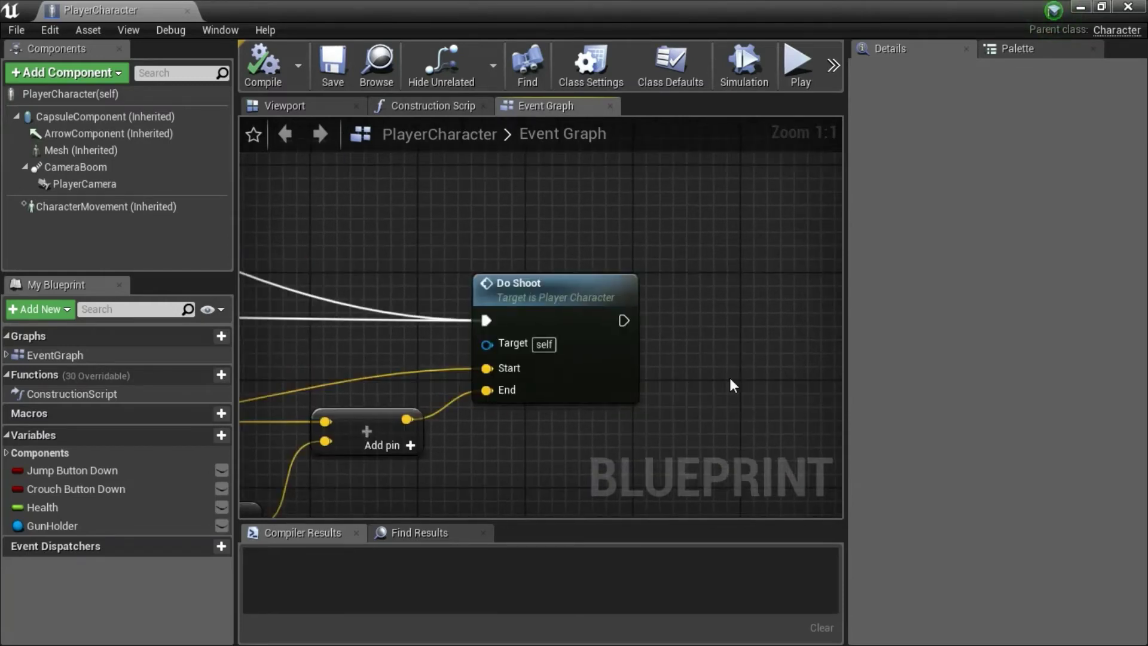
{"action": "scroll", "coordinate": [729, 378], "scroll_direction": "down", "scroll_amount": 4}
{"action": "scroll", "coordinate": [730, 378], "scroll_direction": "down", "scroll_amount": 3}
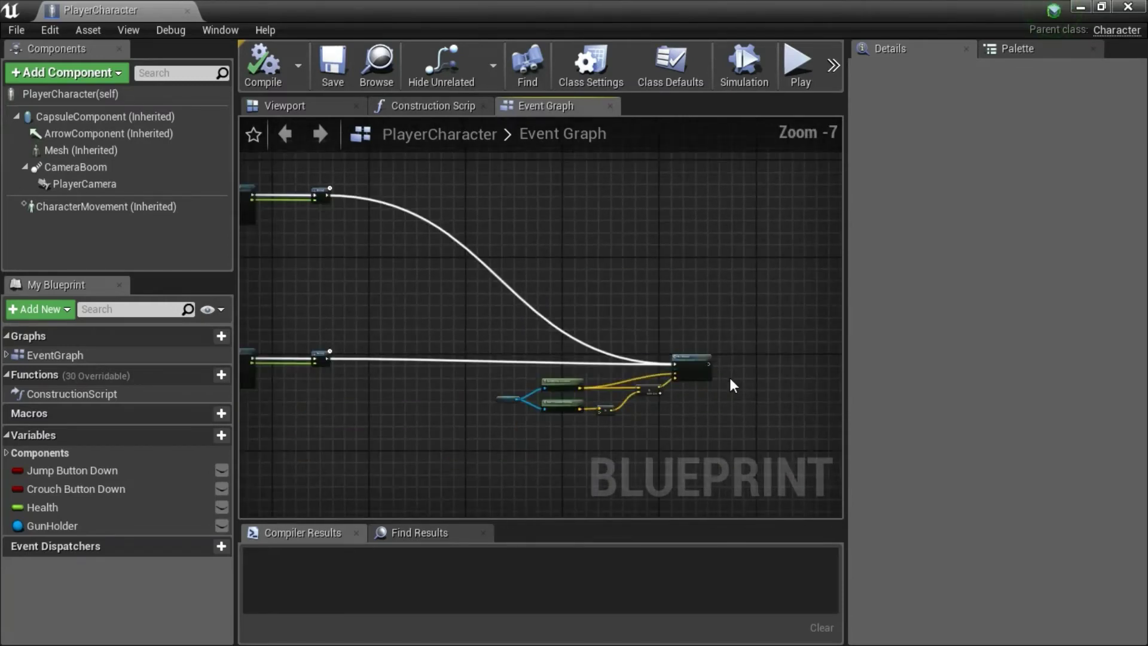
{"action": "scroll", "coordinate": [553, 354], "scroll_direction": "down", "scroll_amount": 3}
{"action": "scroll", "coordinate": [467, 323], "scroll_direction": "down", "scroll_amount": 2}
{"action": "mouse_move", "coordinate": [433, 315]}
{"action": "right_mouse_down"}
{"action": "mouse_move", "coordinate": [670, 322]}
{"action": "mouse_move", "coordinate": [618, 320]}
{"action": "mouse_move", "coordinate": [639, 311]}
{"action": "right_mouse_up"}
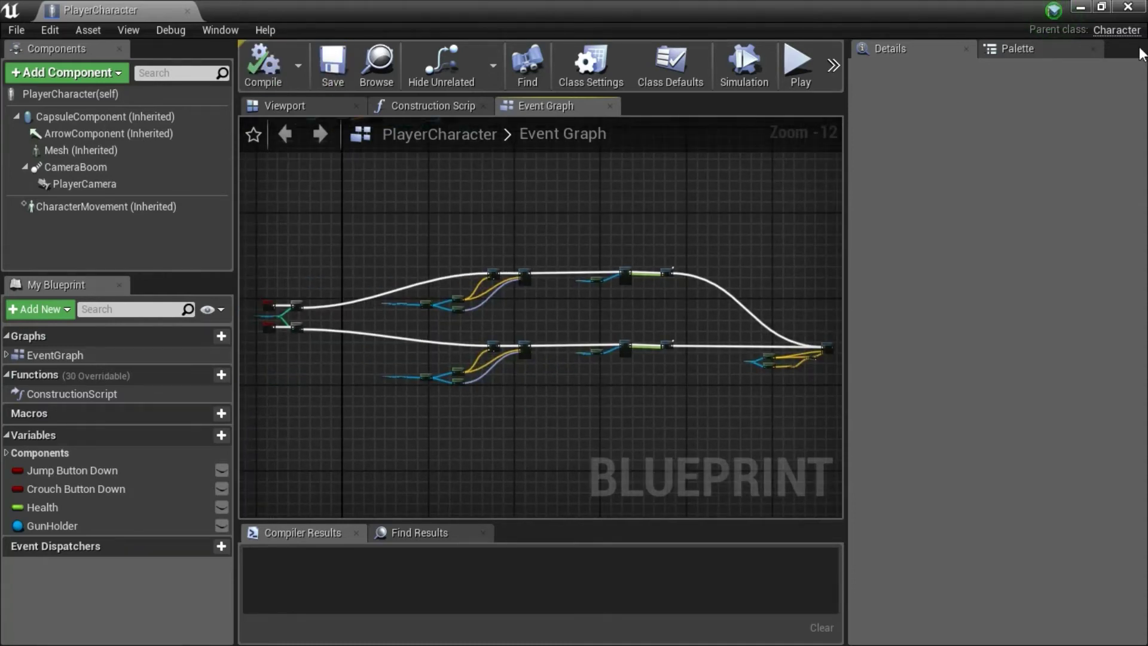
{"action": "left_click", "coordinate": [1128, 7]}
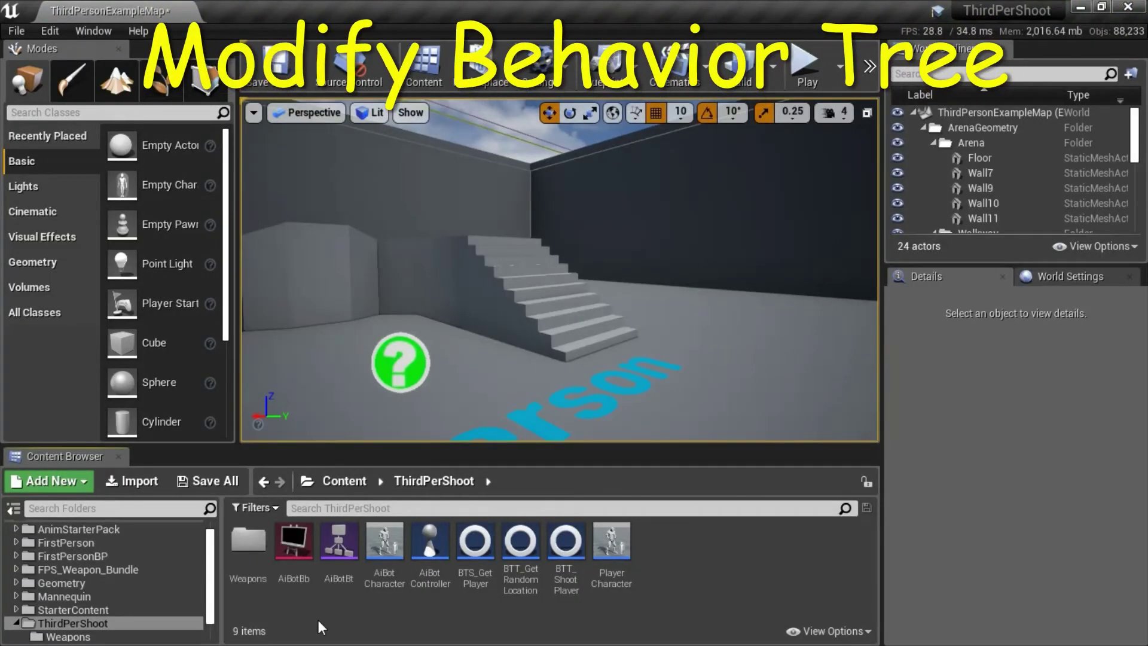
Open the AiBotBt behavior tree from the Content Browser for review
{"action": "double_click", "coordinate": [340, 550]}
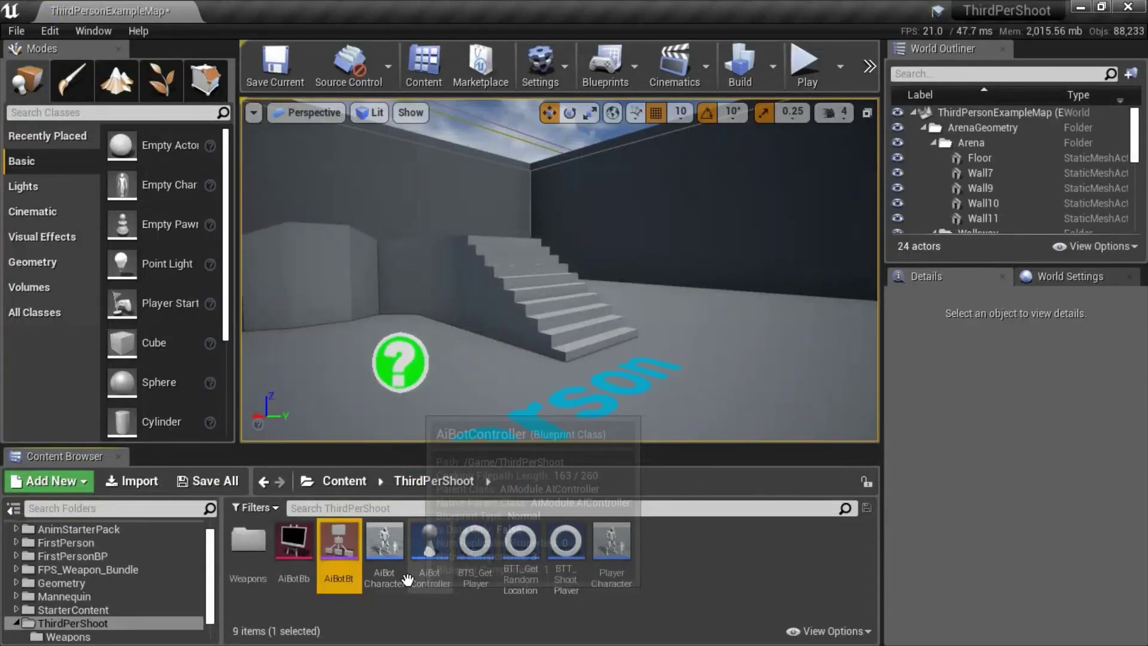
Enable Use Controller Rotation Yaw in AiBotCharacter's defaults, compile, save and close it
{"action": "double_click", "coordinate": [387, 545]}
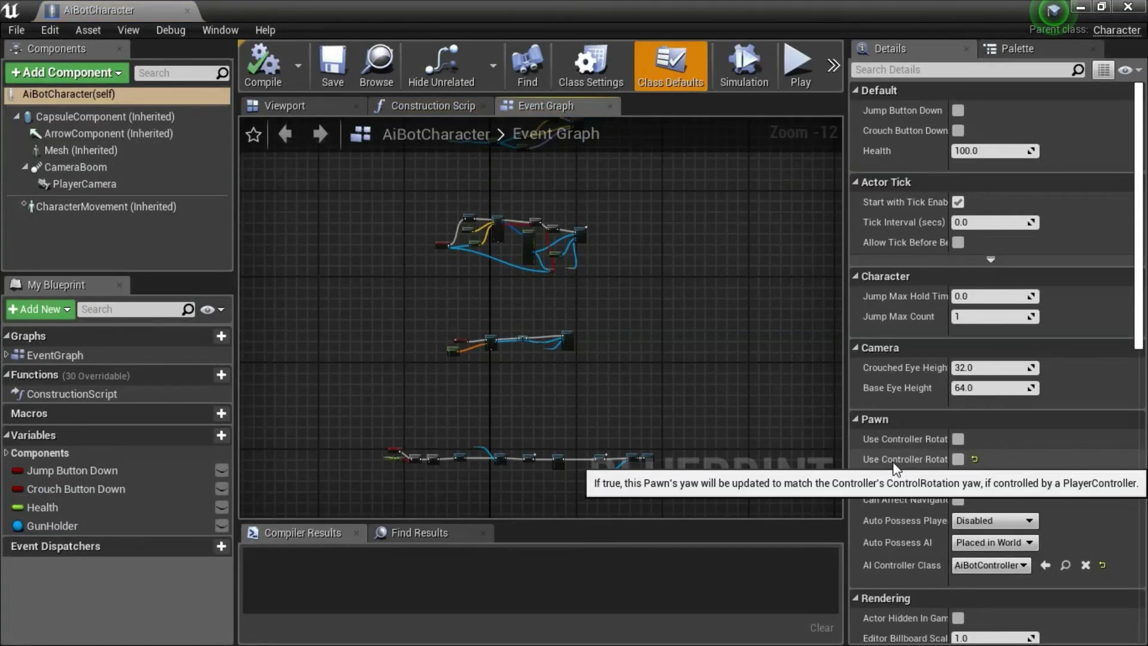
{"action": "left_click", "coordinate": [958, 459]}
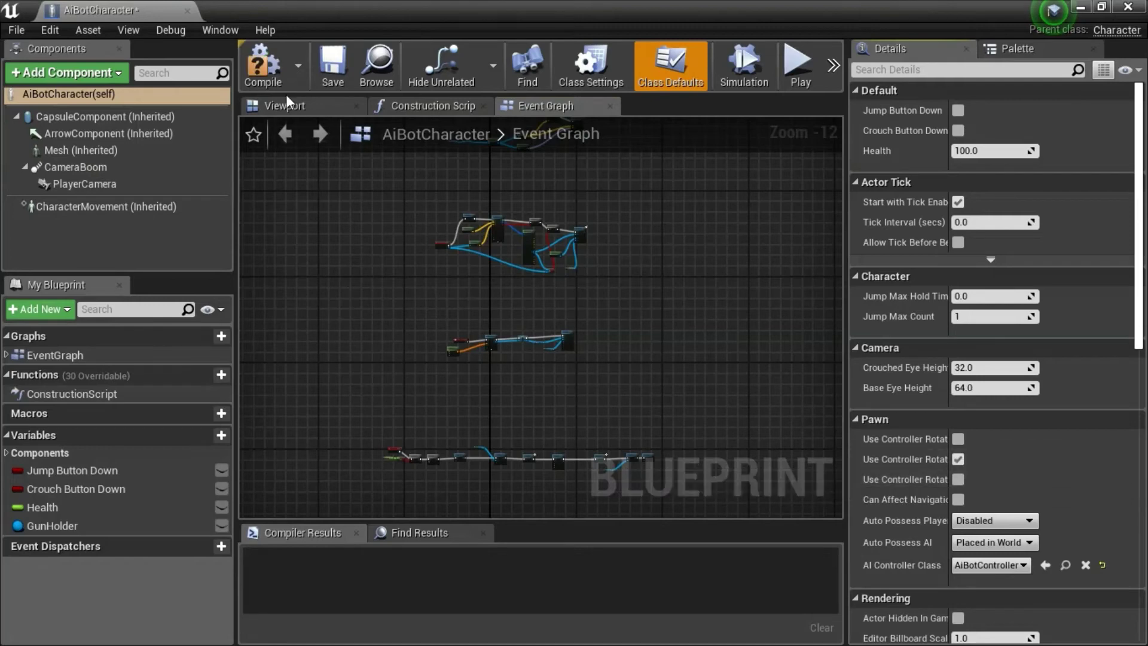
{"action": "left_click", "coordinate": [286, 91]}
{"action": "left_click", "coordinate": [334, 69]}
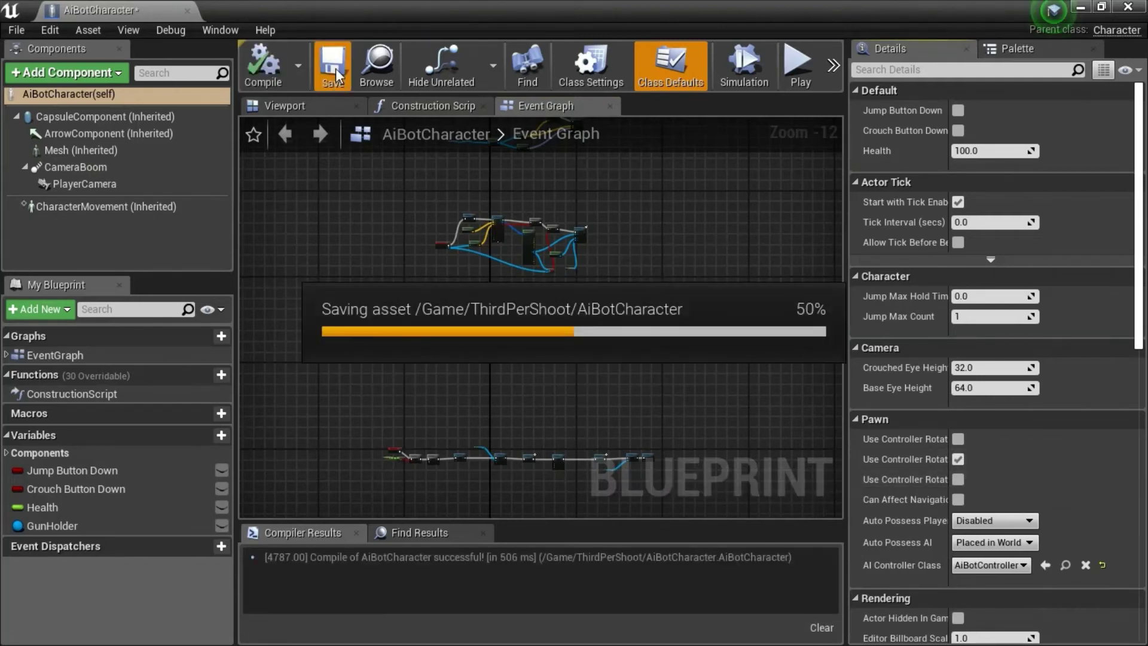
{"action": "left_click", "coordinate": [1127, 8]}
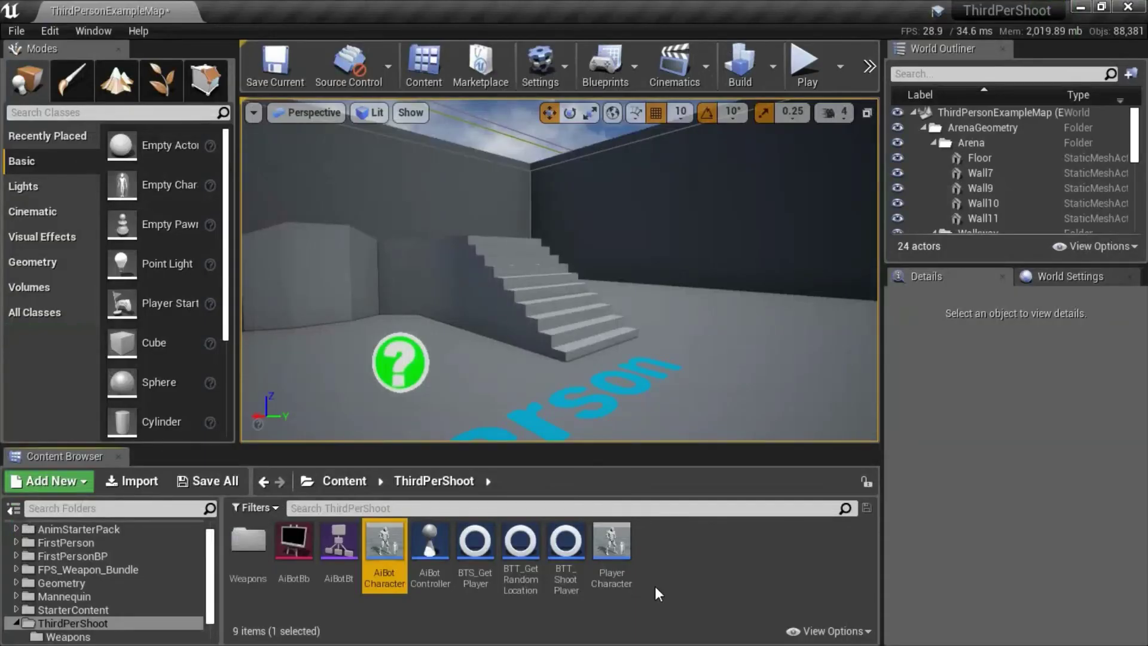
{"action": "left_click", "coordinate": [655, 589]}
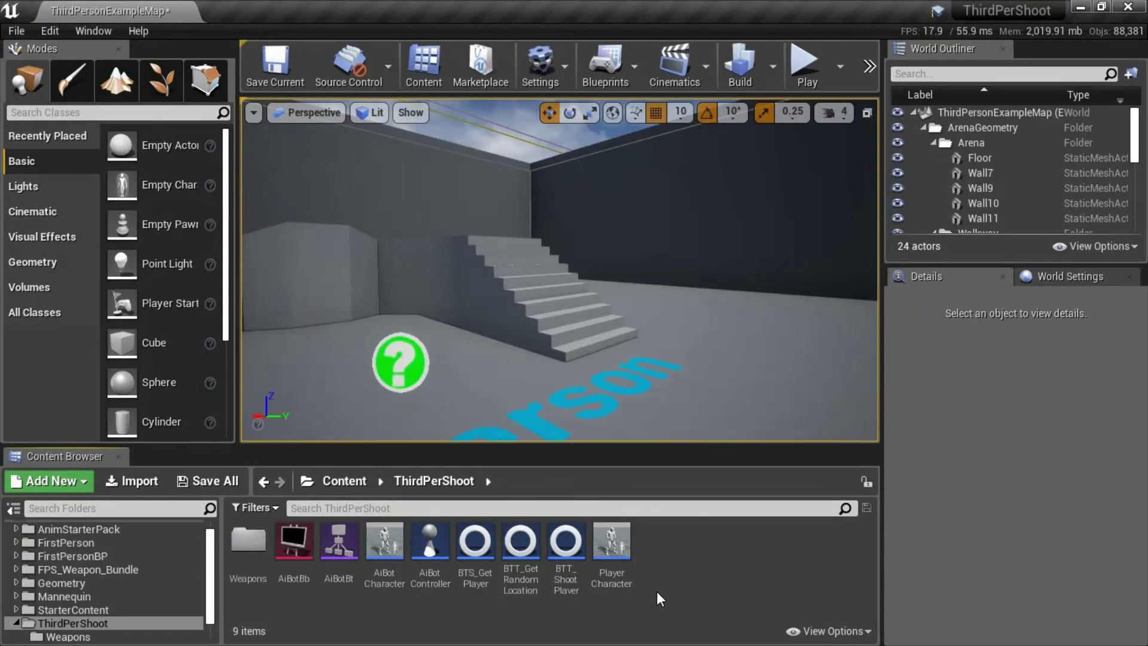
{"action": "double_click", "coordinate": [339, 545]}
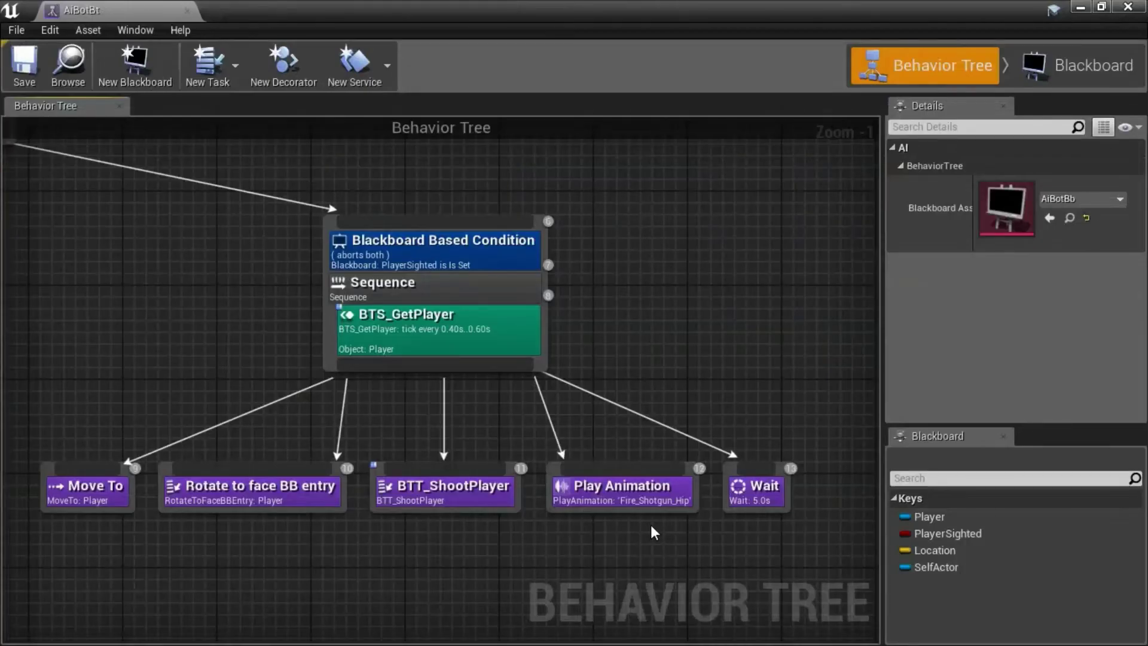
{"action": "left_click", "coordinate": [649, 501]}
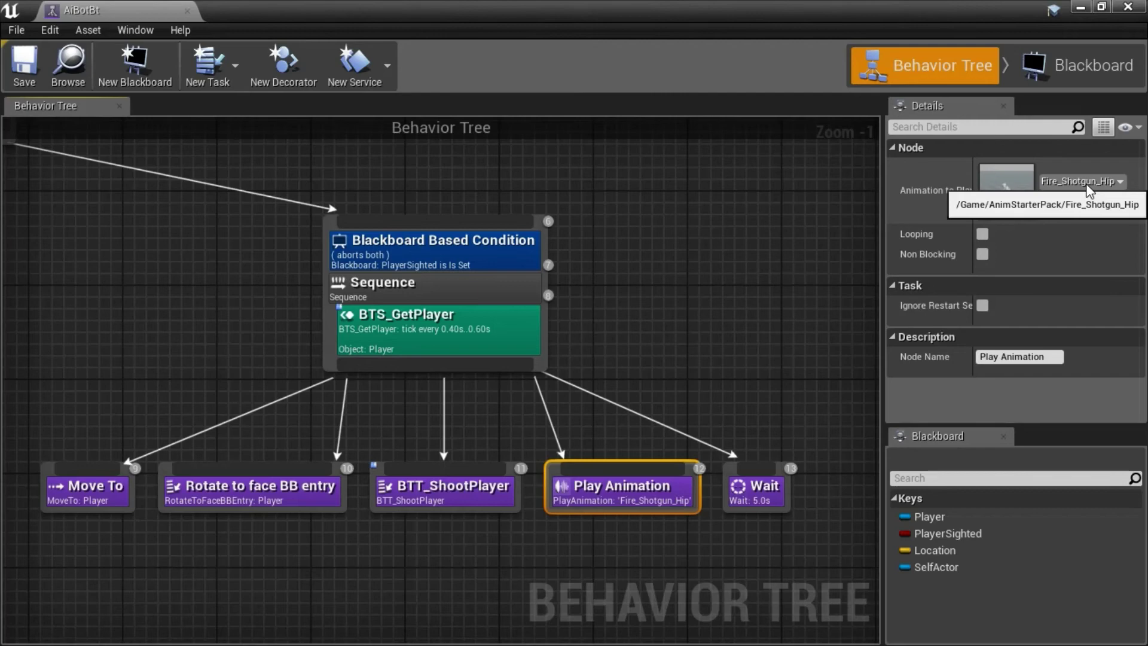
Close the behavior tree, start Play in editor and click the viewport to control the player
{"action": "left_click", "coordinate": [1128, 7]}
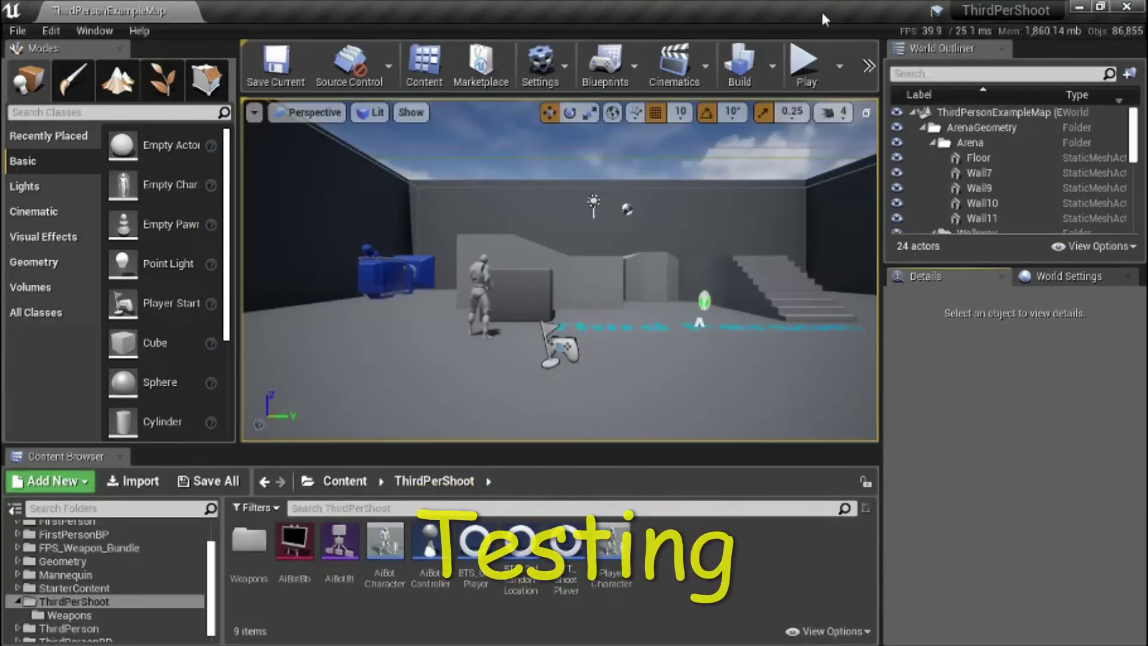
{"action": "left_click", "coordinate": [807, 74]}
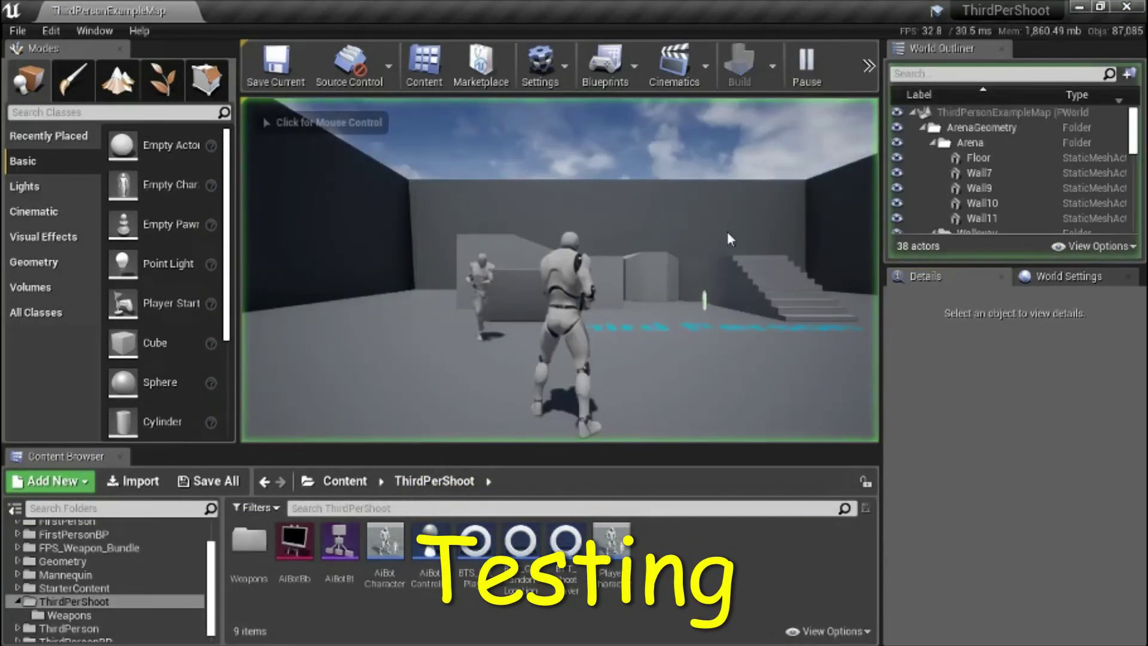
{"action": "left_click", "coordinate": [671, 268]}
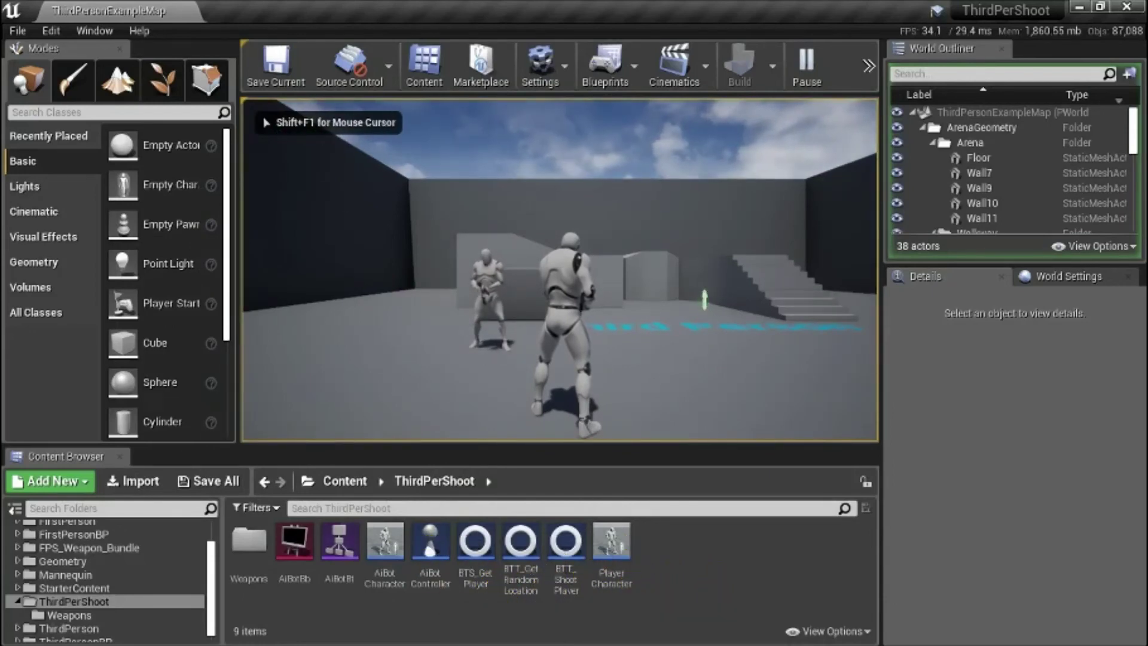